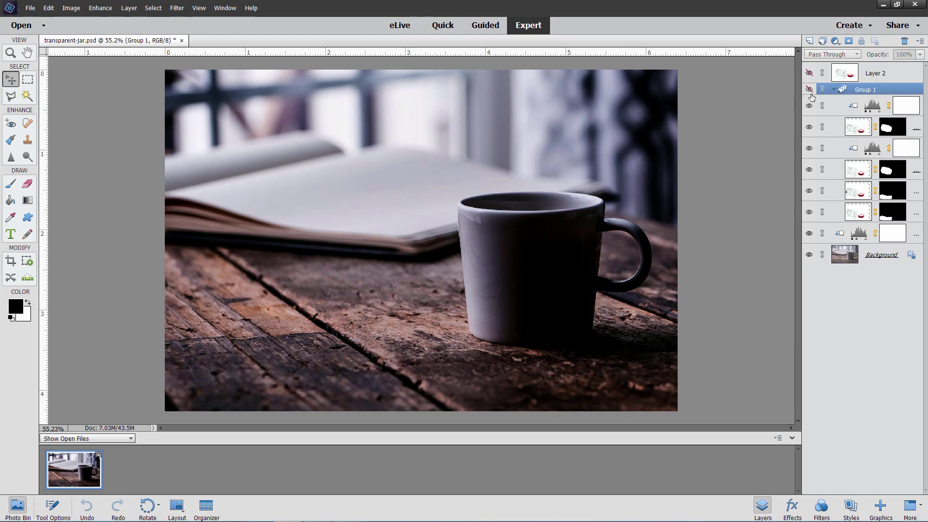
Step: Show the Group 1 layers in transparent-jar.psd
click(809, 89)
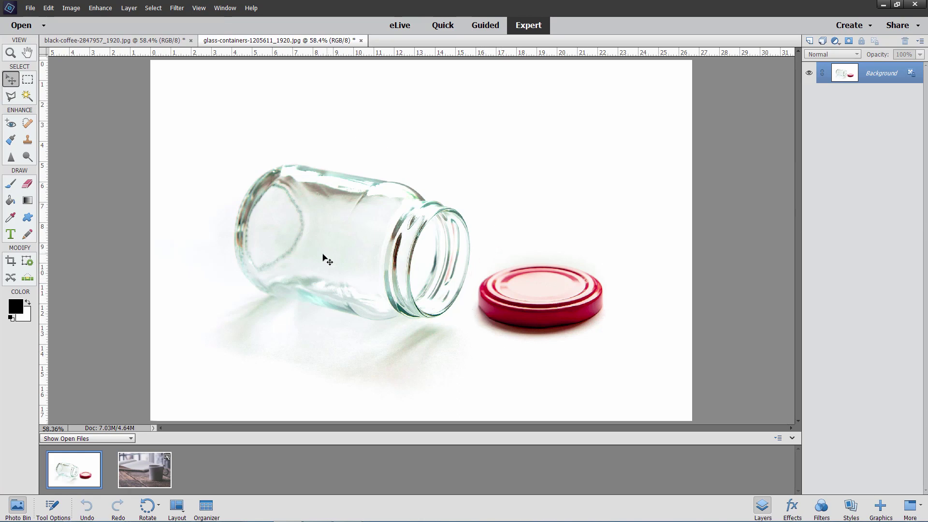
Step: Compare the open coffee cup and glass jar photos, finishing on the glass jar photo
click(148, 41)
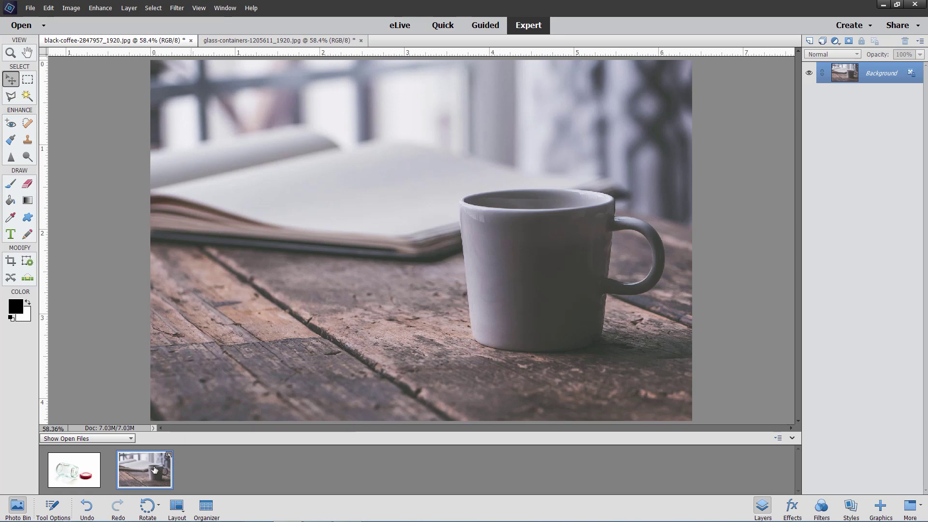
click(79, 472)
double_click(135, 478)
click(251, 41)
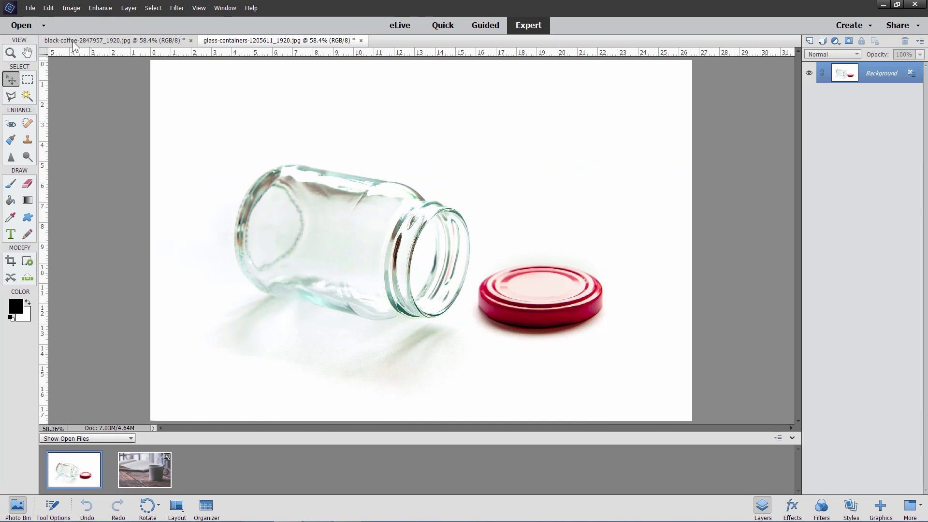
Step: Check the General preferences for the options that allow floating documents in Expert mode
click(48, 9)
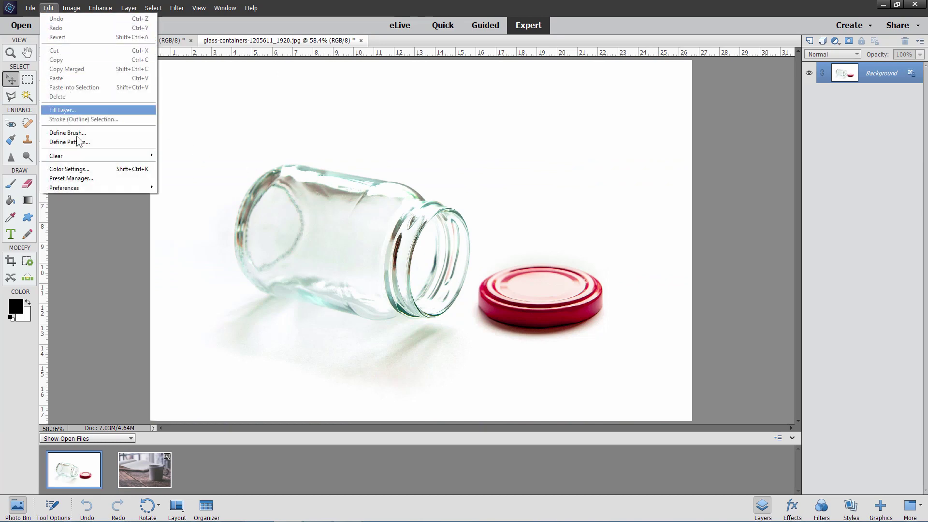
mouse_move(85, 185)
click(170, 188)
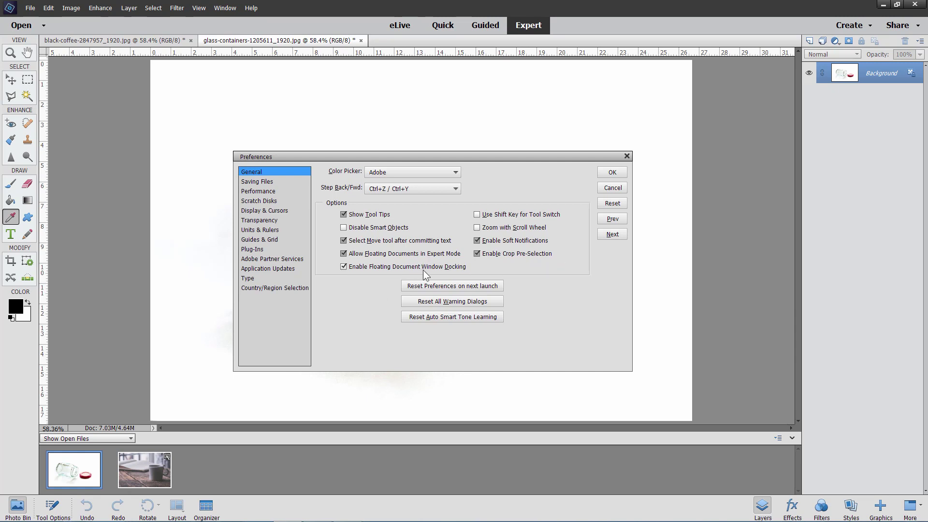
click(621, 171)
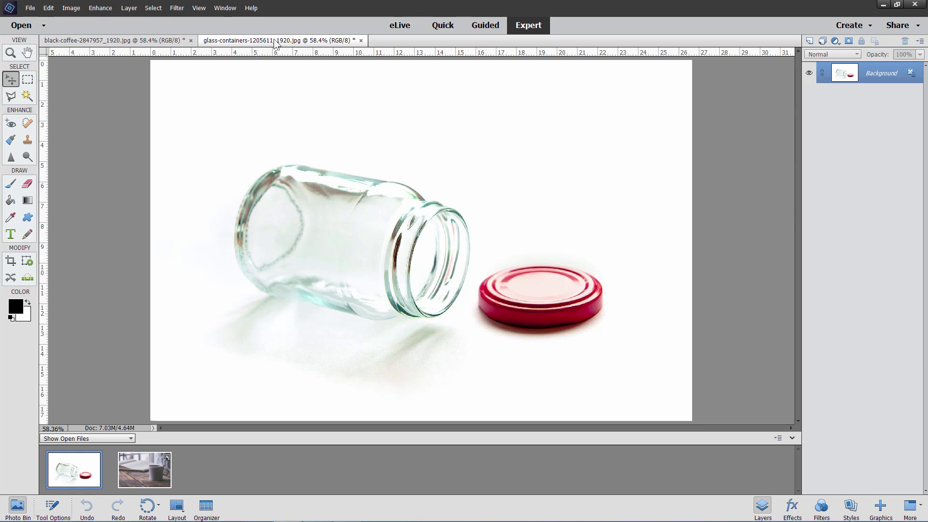
Step: Float the glass jar photo's window, copy its Background layer into the black-coffee document, and close the jar photo
drag(264, 45, 404, 208)
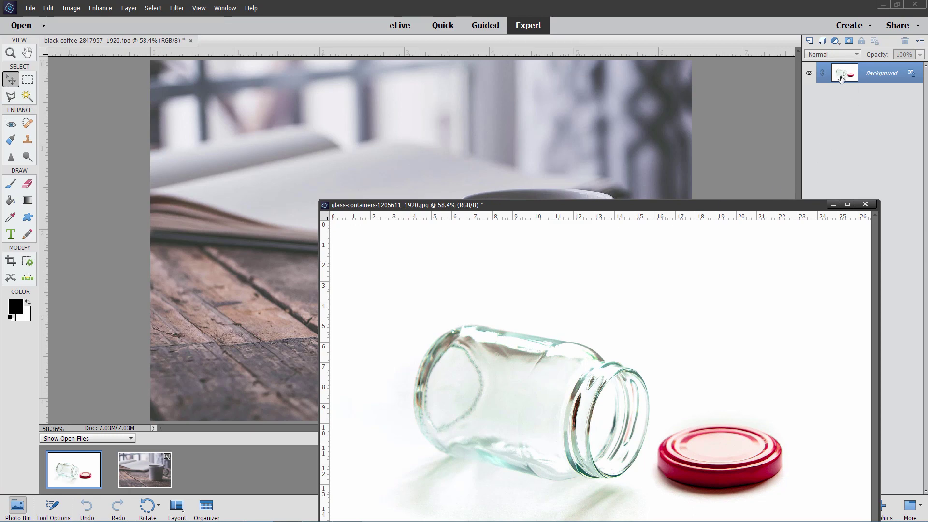
drag(842, 78, 409, 155)
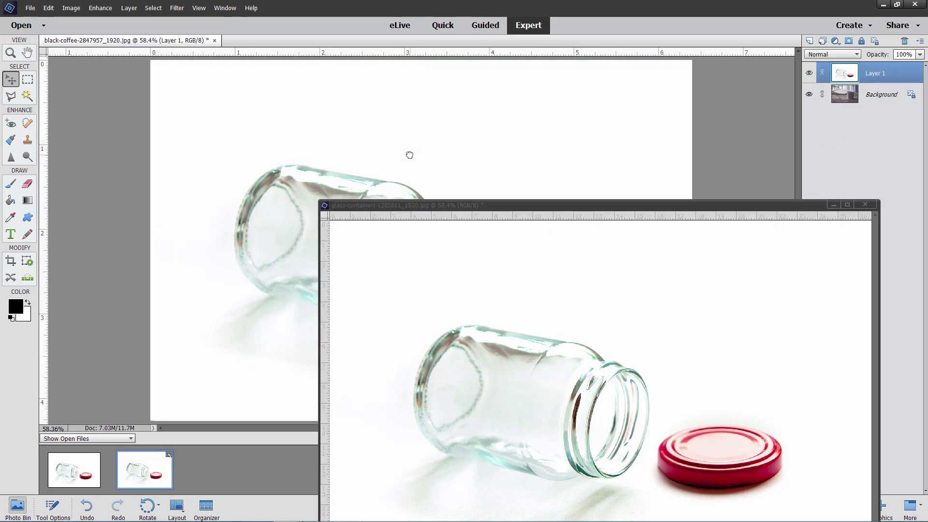
click(864, 204)
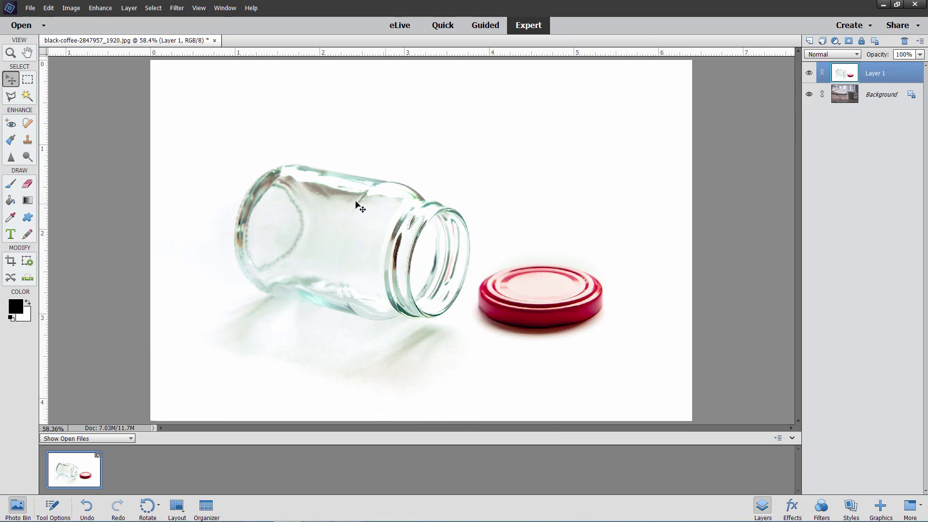
Step: Lower Layer 1's opacity to 59% and position the jar on the wooden table, left of the mug
click(920, 55)
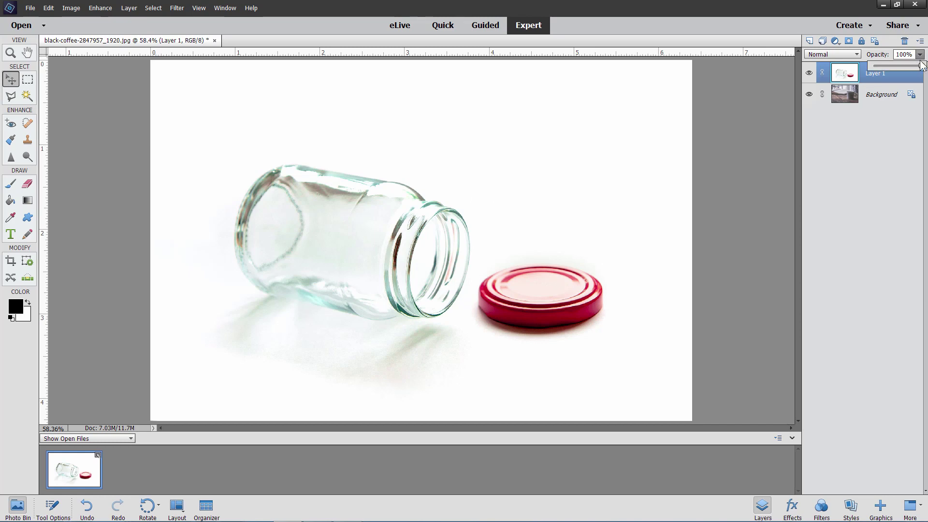
drag(920, 66, 902, 70)
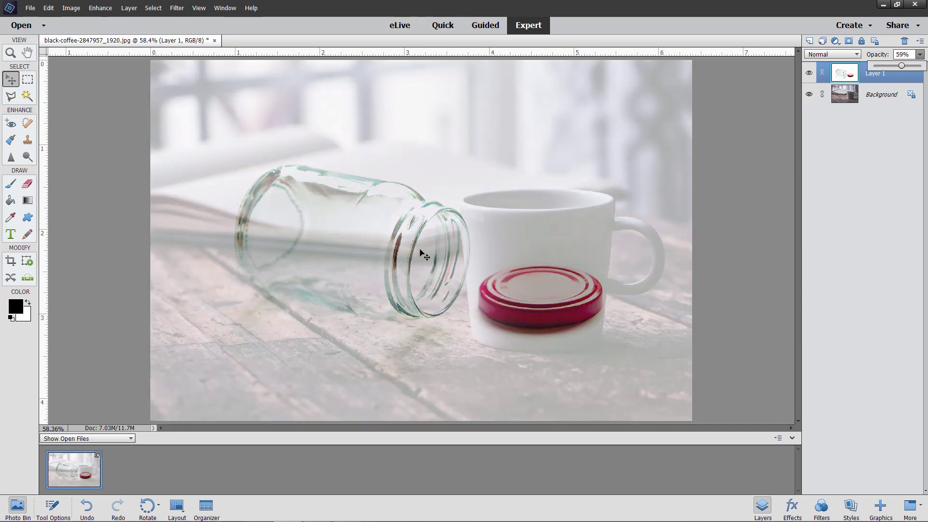
drag(419, 252, 347, 279)
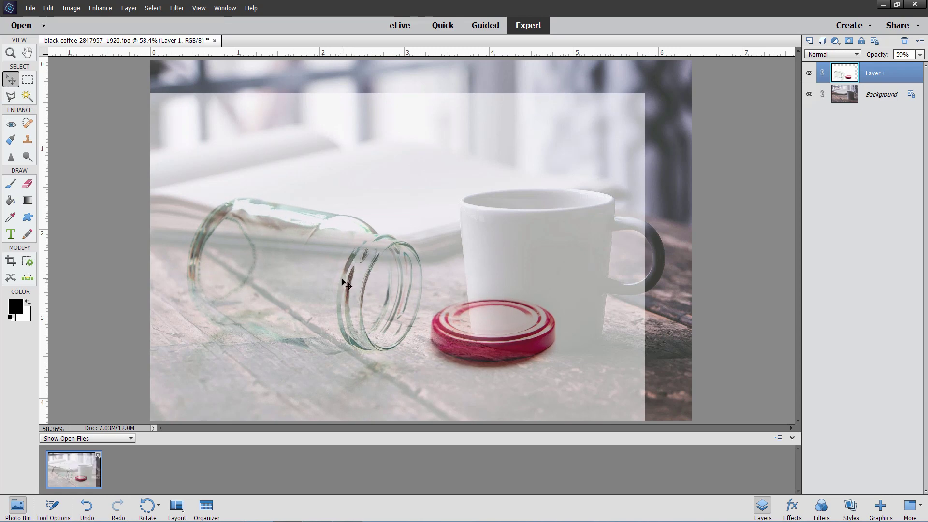
drag(342, 279, 340, 279)
Step: Hide Layer 1 and add a Levels adjustment layer above the Background, clipped to it as a clipping mask
click(809, 73)
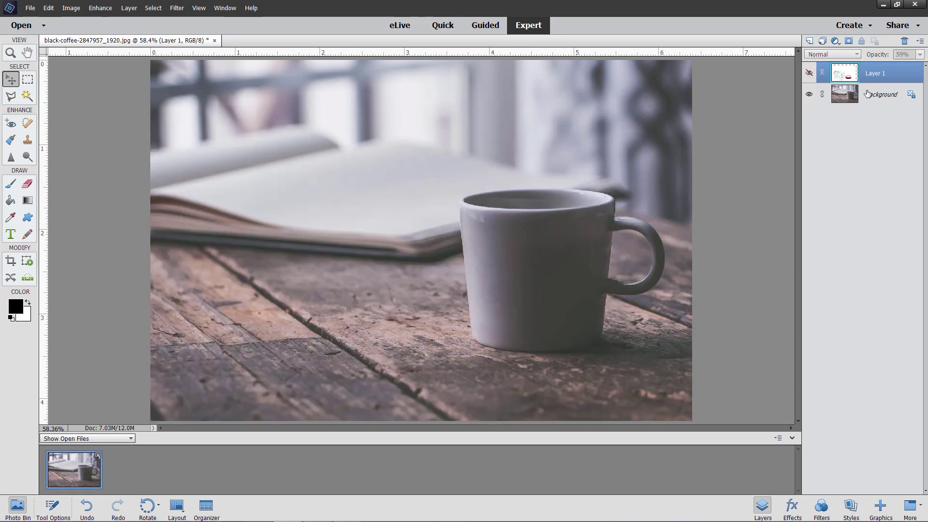
click(852, 95)
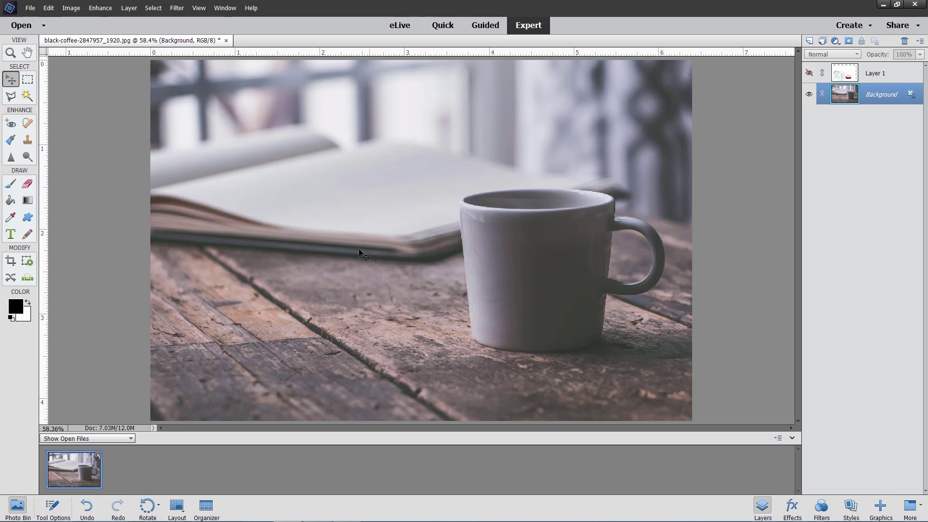
click(809, 73)
click(809, 73)
click(124, 8)
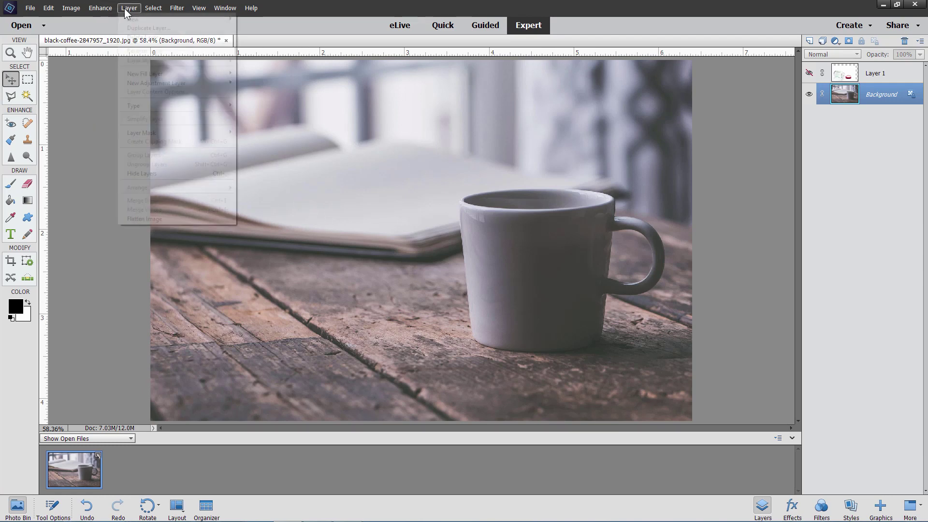
mouse_move(147, 81)
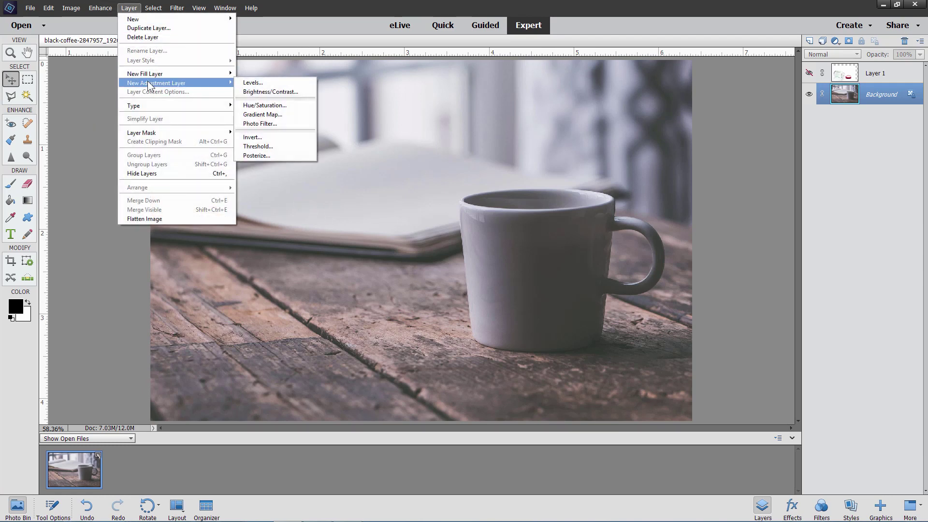
click(249, 83)
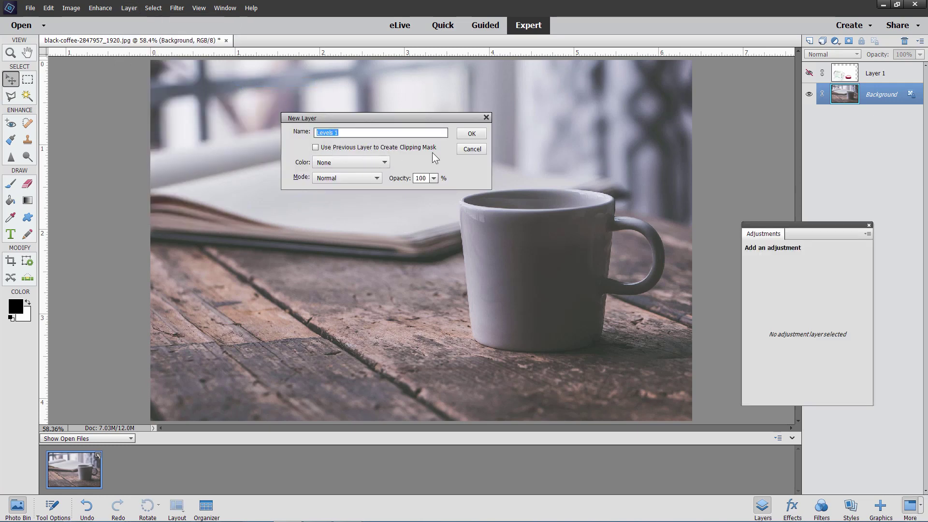
click(316, 147)
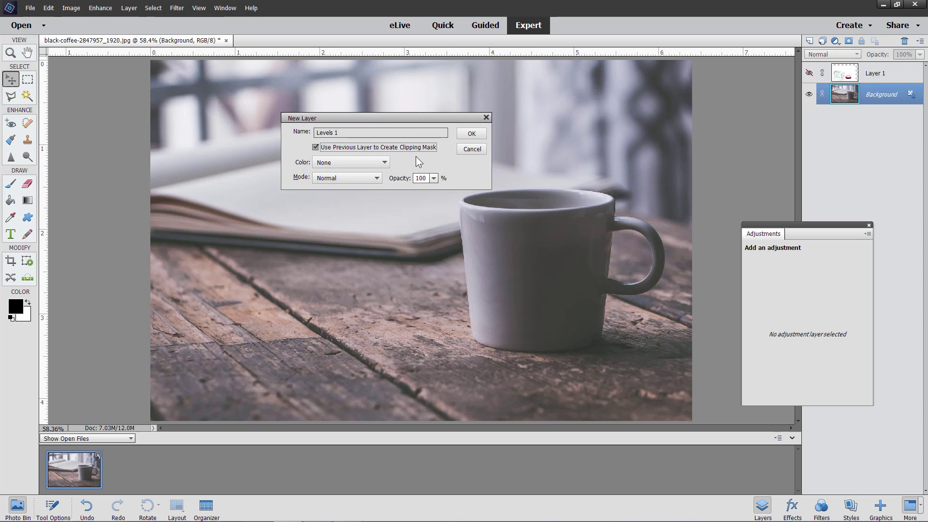
click(469, 134)
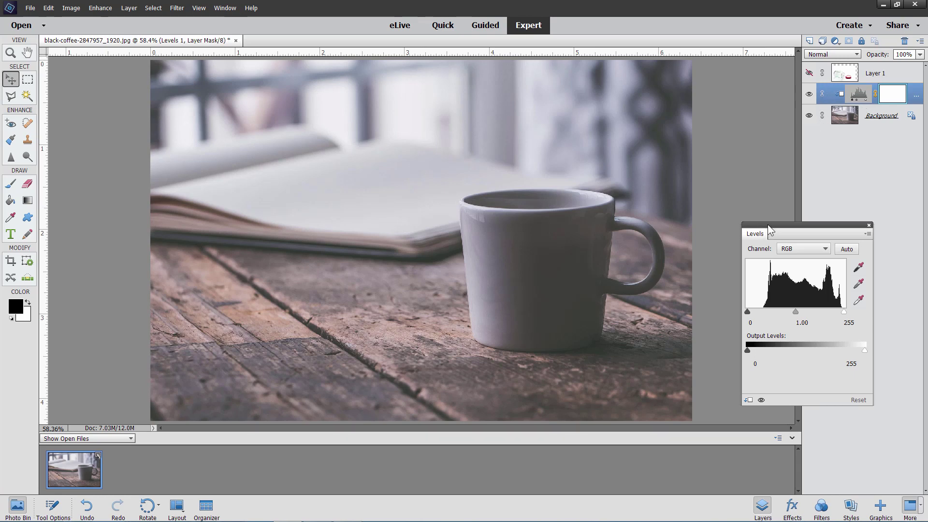
Step: Set the Levels adjustment's RGB input values to 66 for shadows, 0.93 for midtones and 244 for highlights
drag(769, 228, 747, 195)
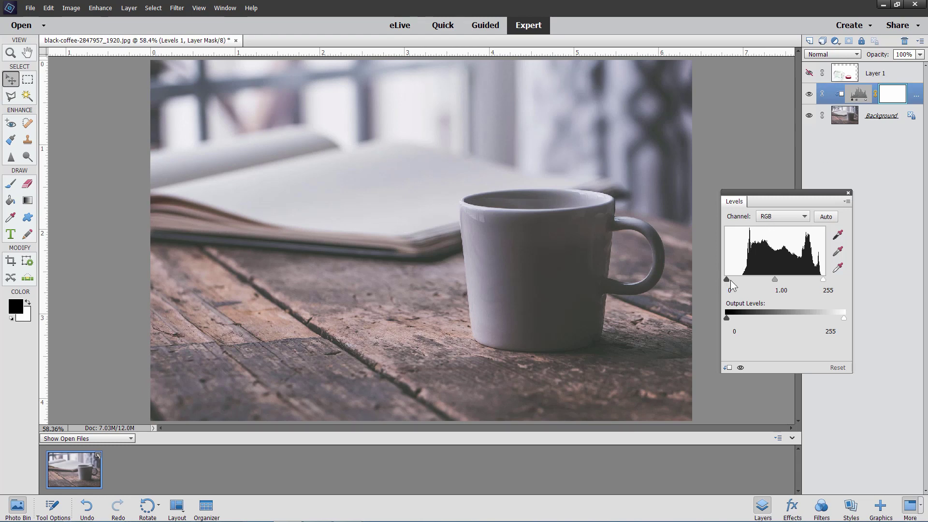
mouse_move(726, 280)
mouse_down()
mouse_move(741, 281)
mouse_move(727, 280)
mouse_up()
drag(820, 280, 773, 280)
drag(726, 278, 751, 280)
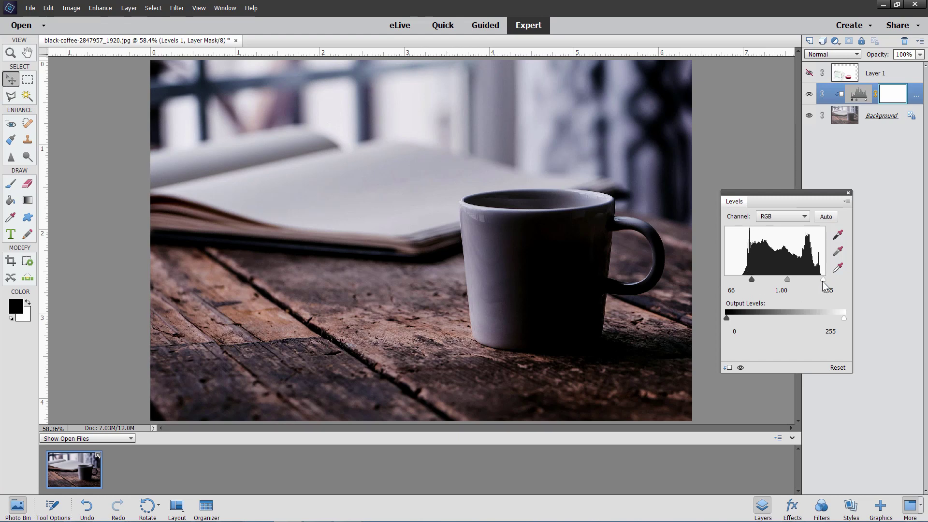
drag(822, 280, 819, 281)
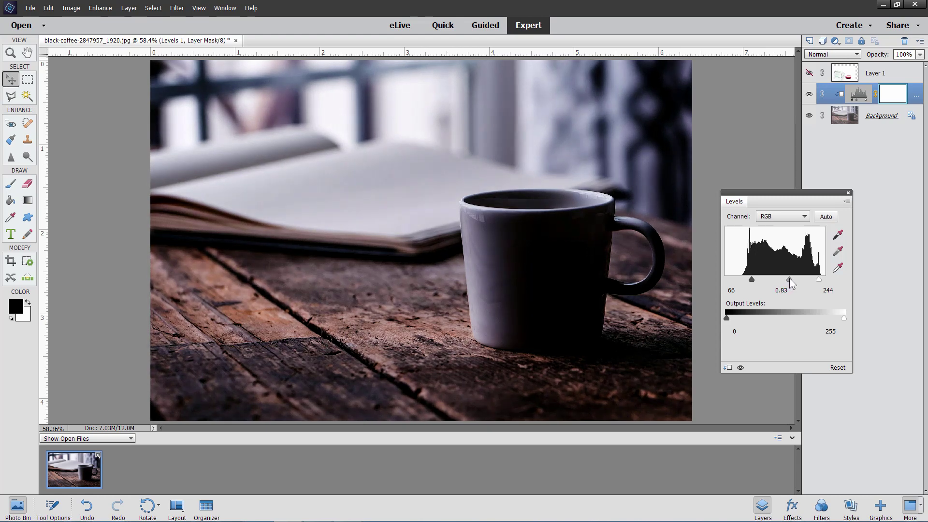
mouse_move(790, 279)
mouse_down()
mouse_move(776, 281)
mouse_move(785, 276)
mouse_up()
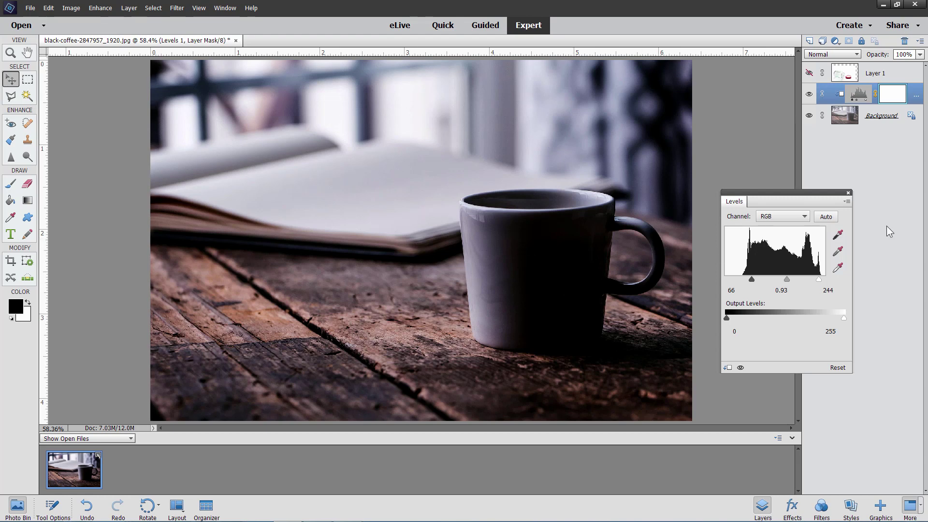
click(848, 193)
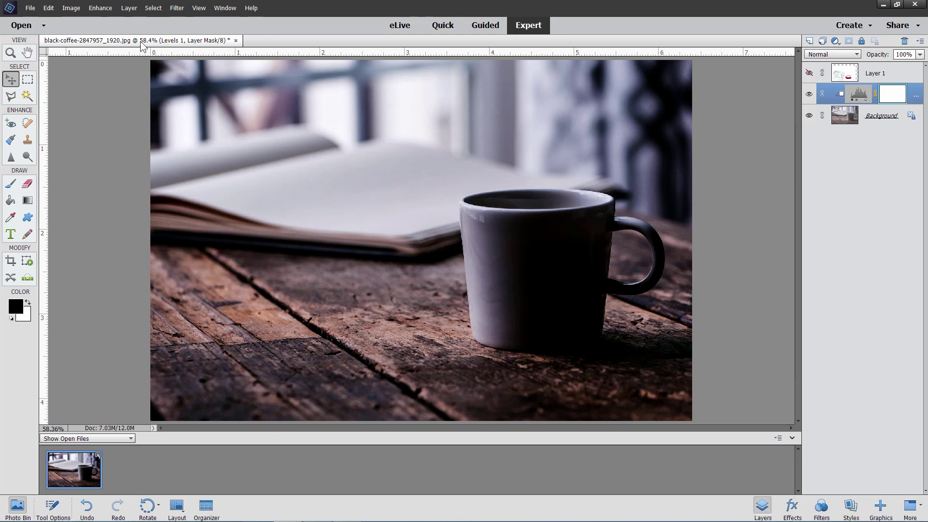
click(128, 8)
mouse_move(164, 86)
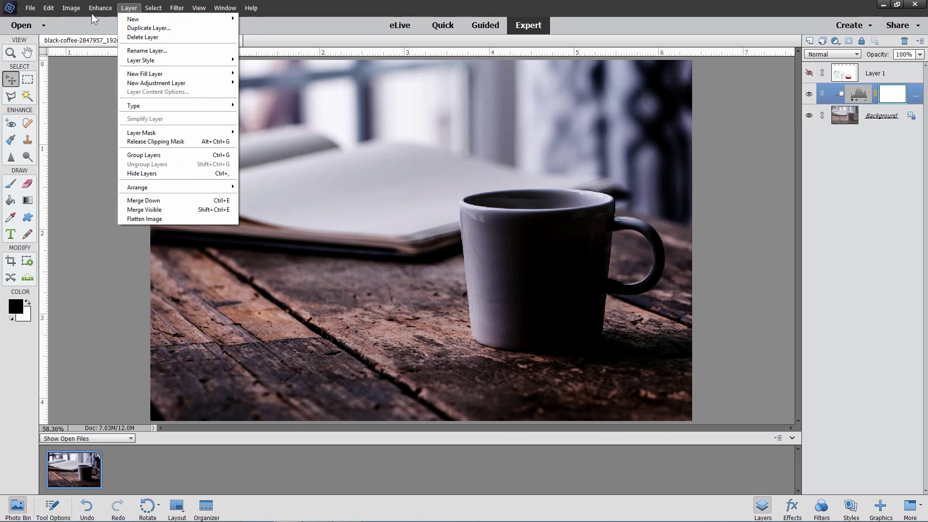
mouse_move(96, 10)
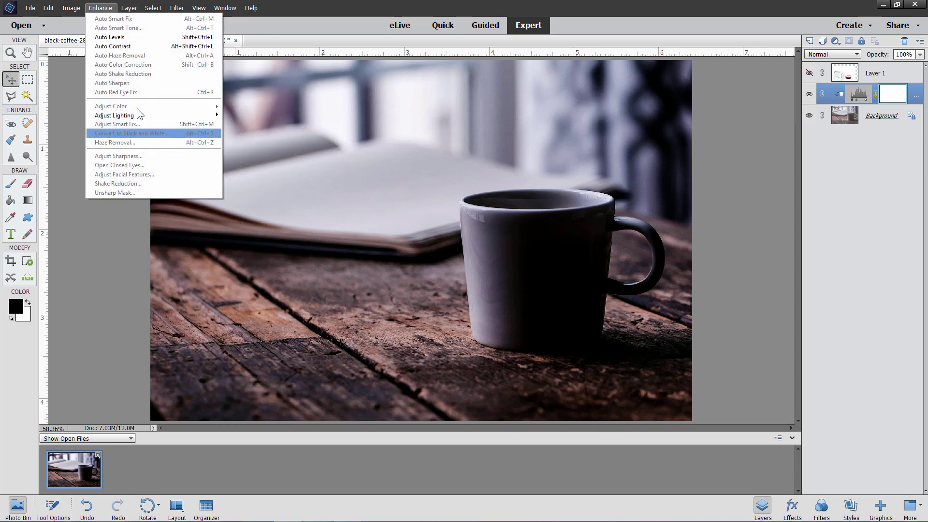
mouse_move(126, 9)
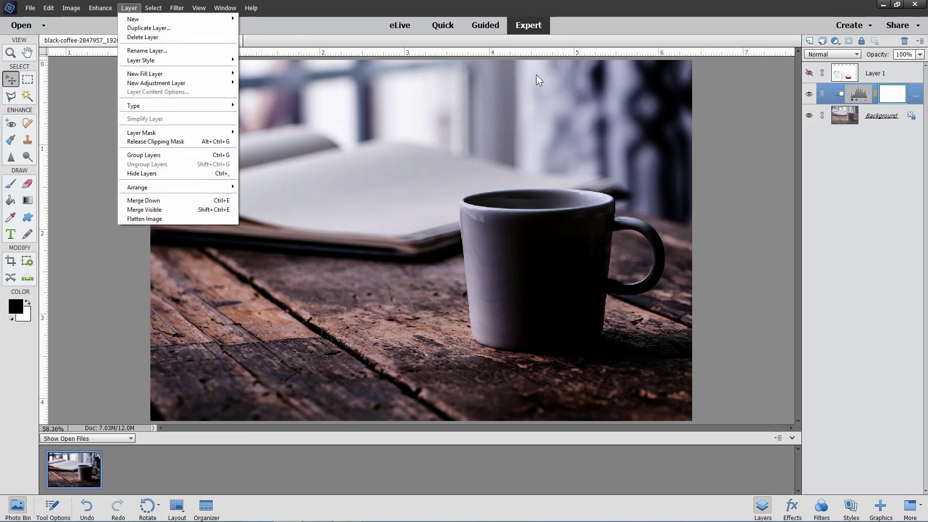
click(844, 149)
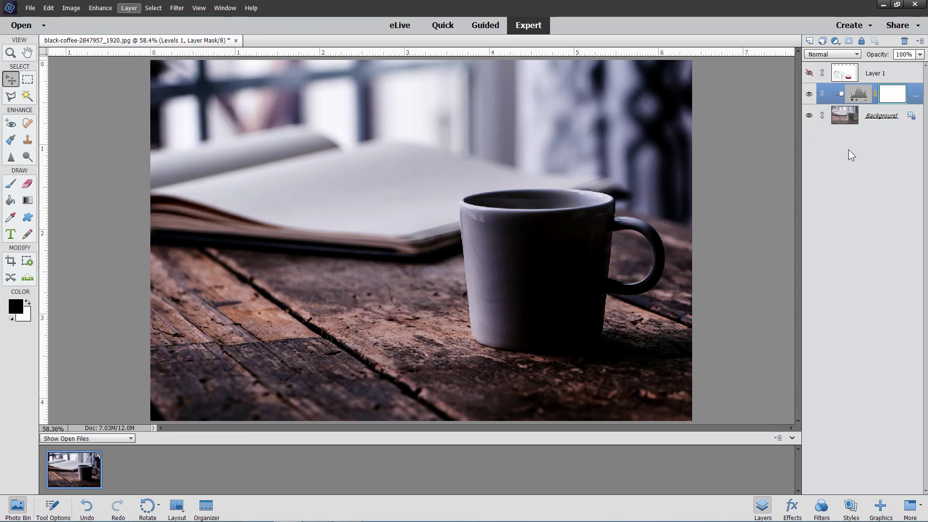
Step: Reopen the Levels adjustment layer's settings to review them
double_click(859, 95)
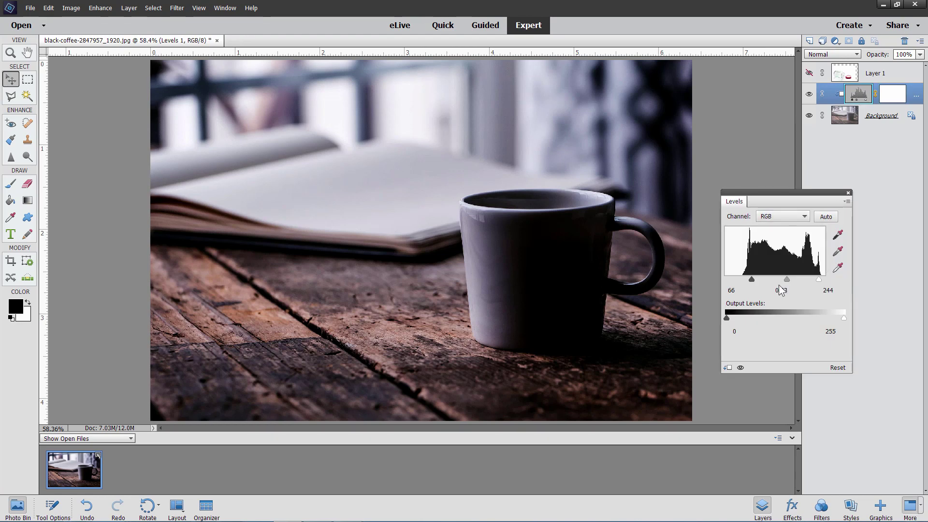
click(847, 193)
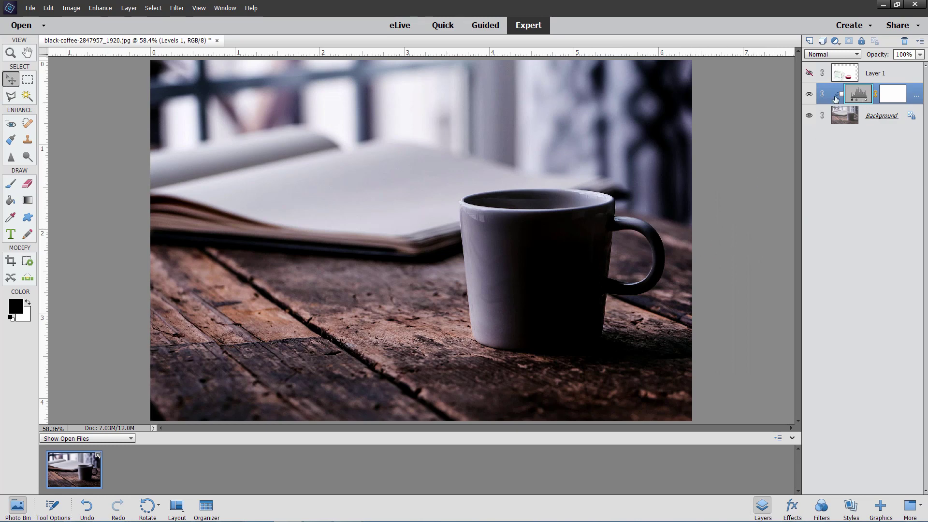
Step: Make Layer 1 with the jar visible again and set its opacity to 100%
click(870, 74)
click(809, 73)
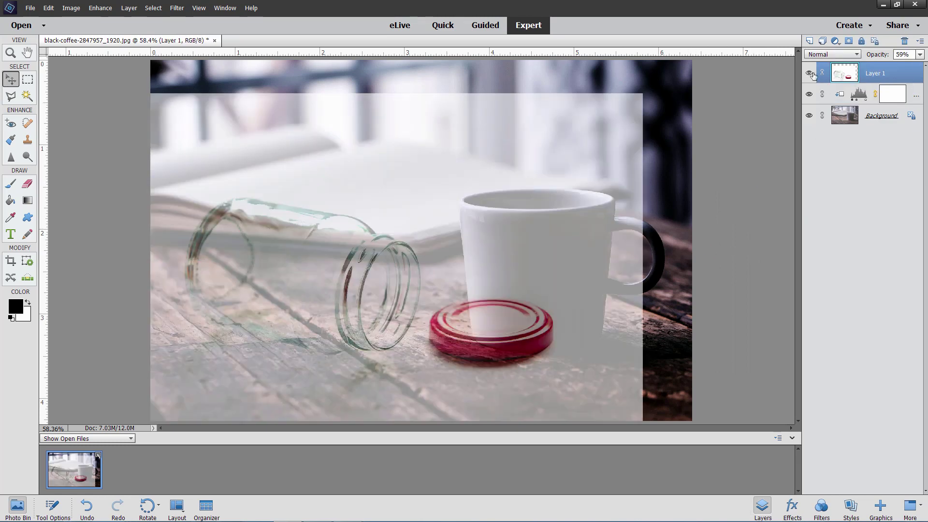
click(919, 55)
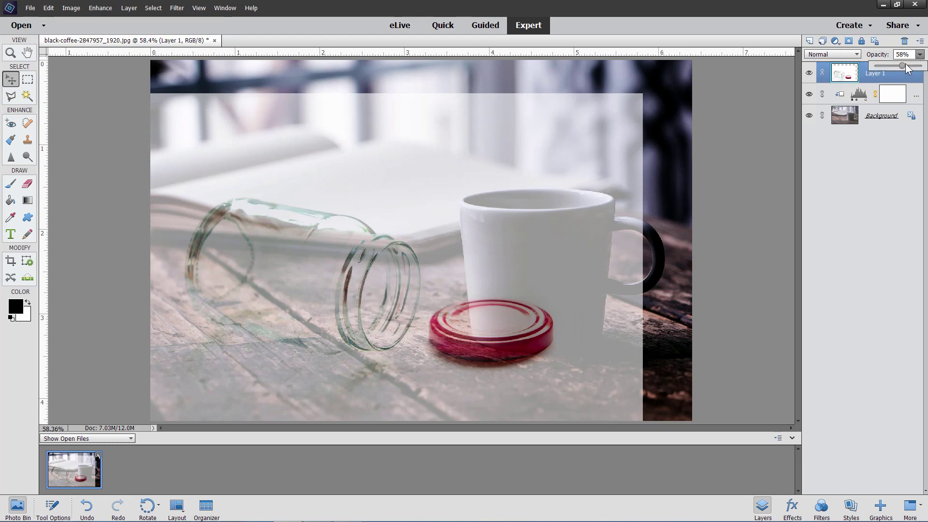
drag(902, 65, 922, 66)
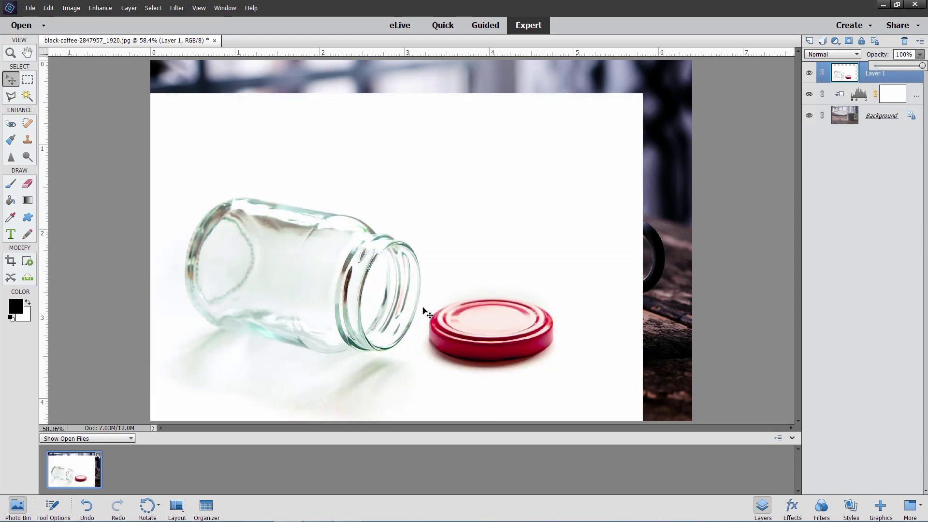
click(381, 414)
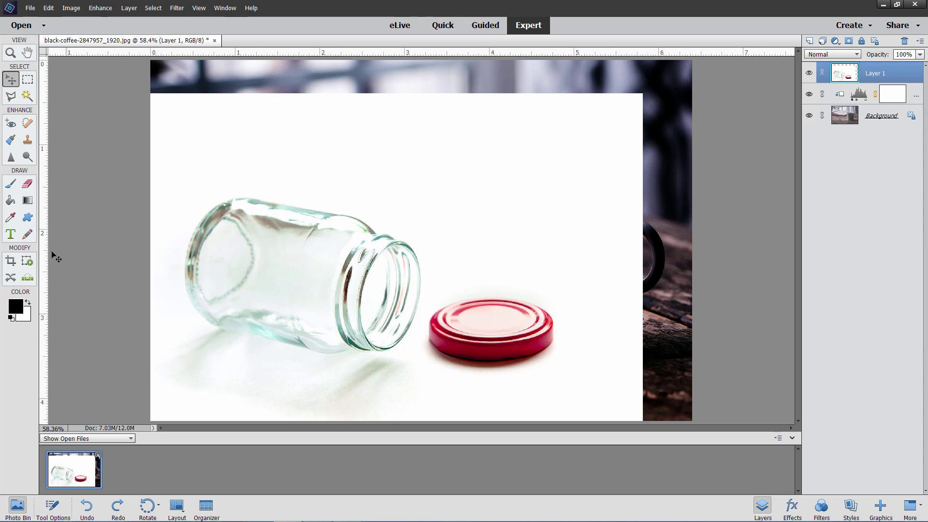
Step: Outline the jar's cast shadow area with the Polygonal Lasso and add a layer mask to Layer 1 from that selection
click(11, 53)
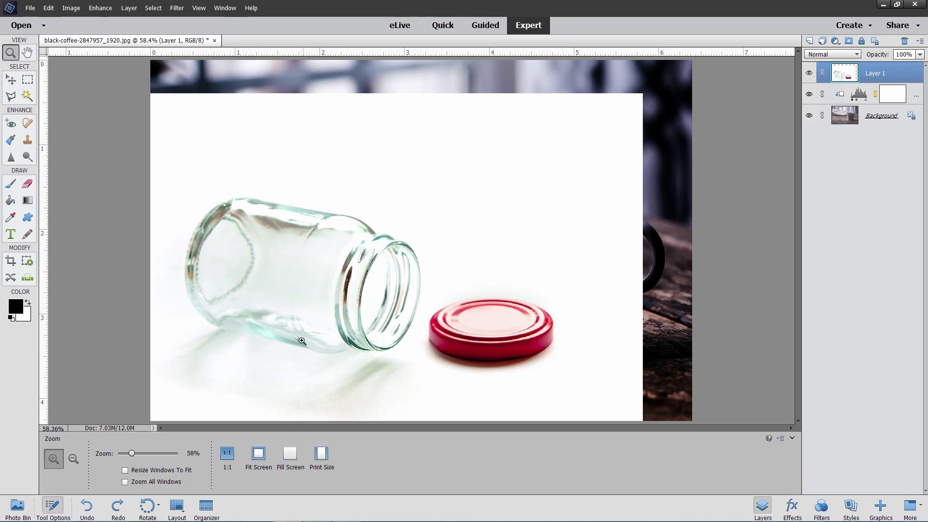
click(290, 354)
click(284, 349)
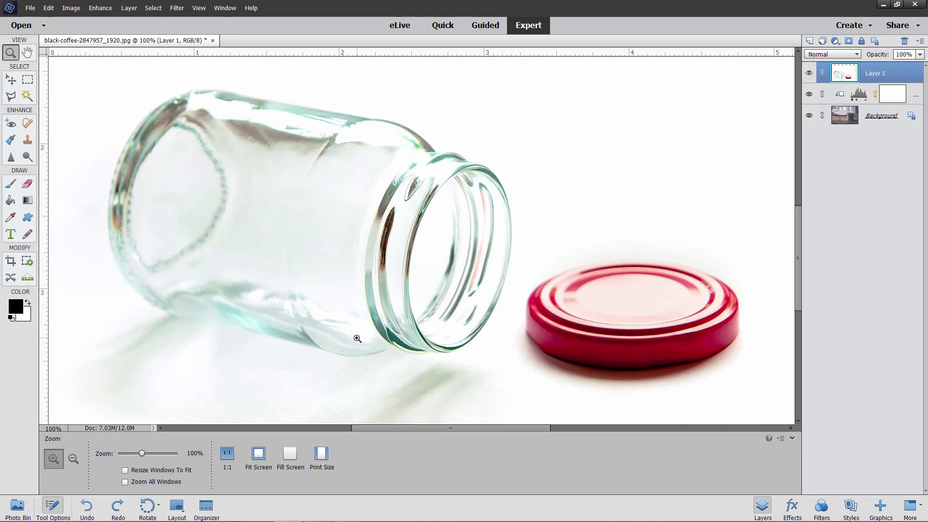
scroll(358, 315, down, 2)
scroll(358, 315, down, 2)
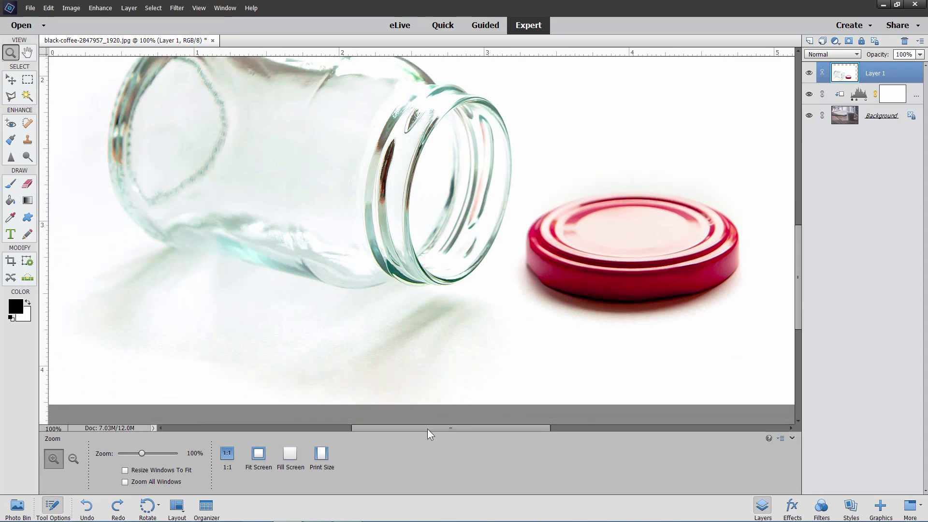
drag(428, 428, 398, 428)
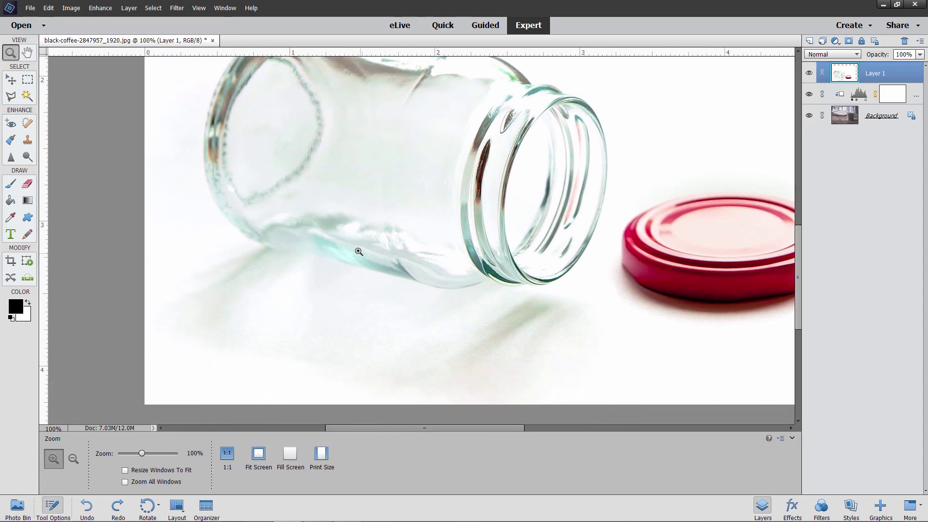
click(11, 96)
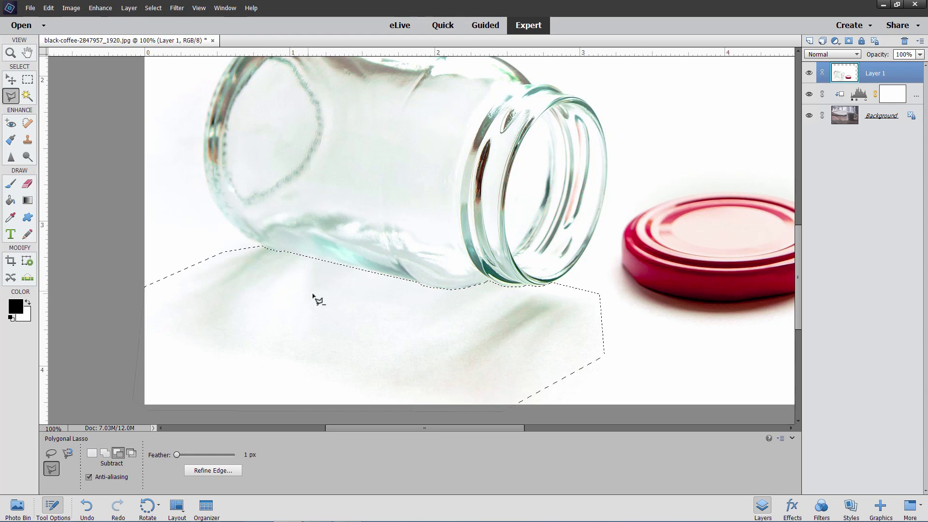
click(848, 41)
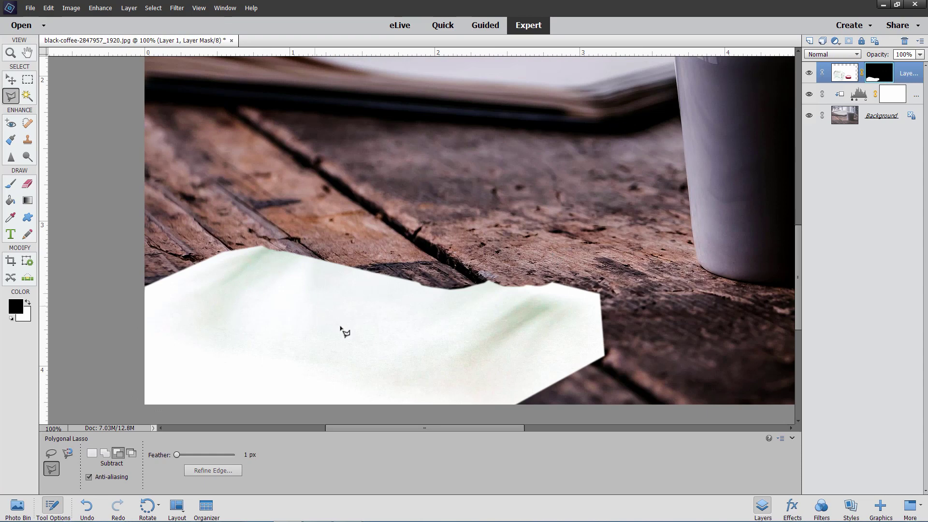
Step: Set the masked Layer 1's blend mode to Linear Burn and compare the shadow with the layer hidden and shown
click(11, 80)
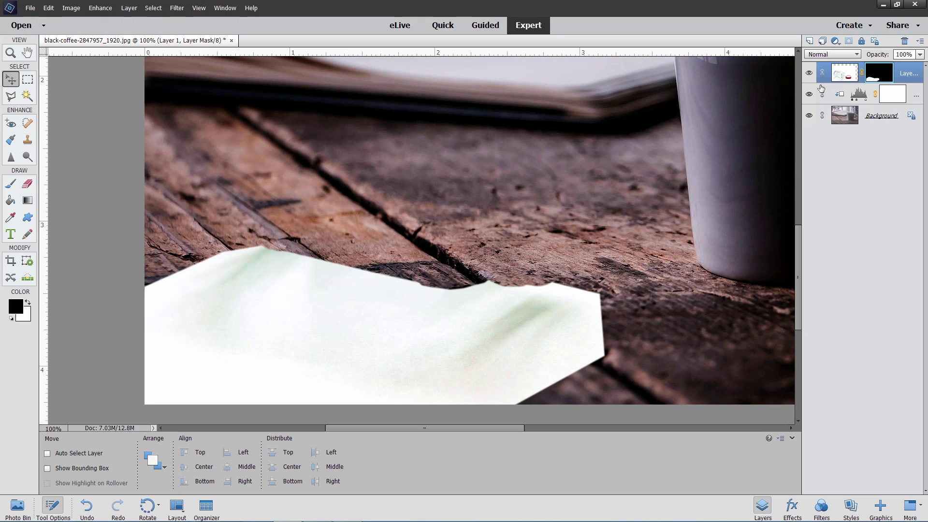
click(822, 55)
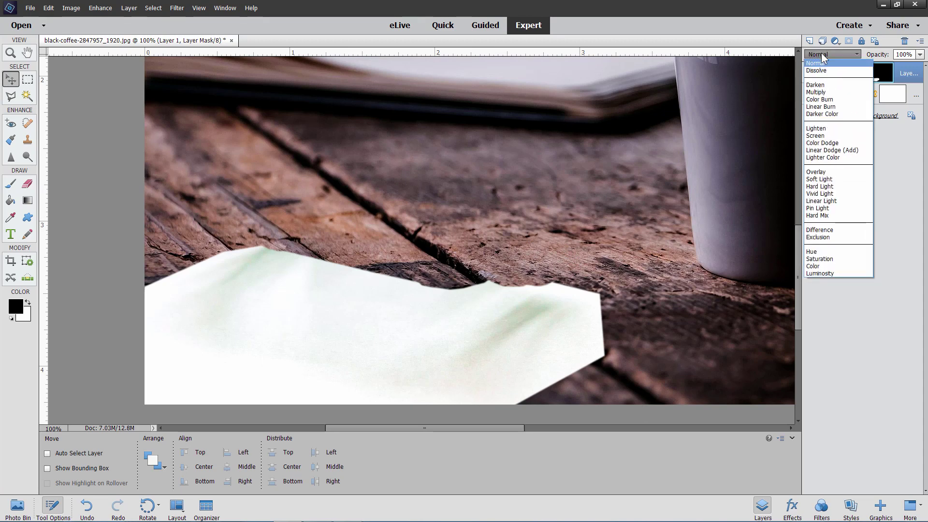
click(824, 107)
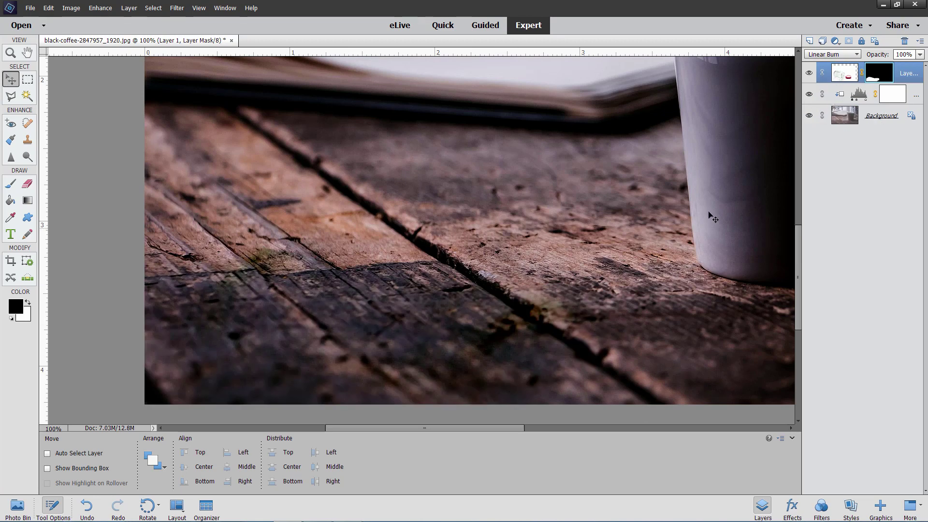
click(809, 74)
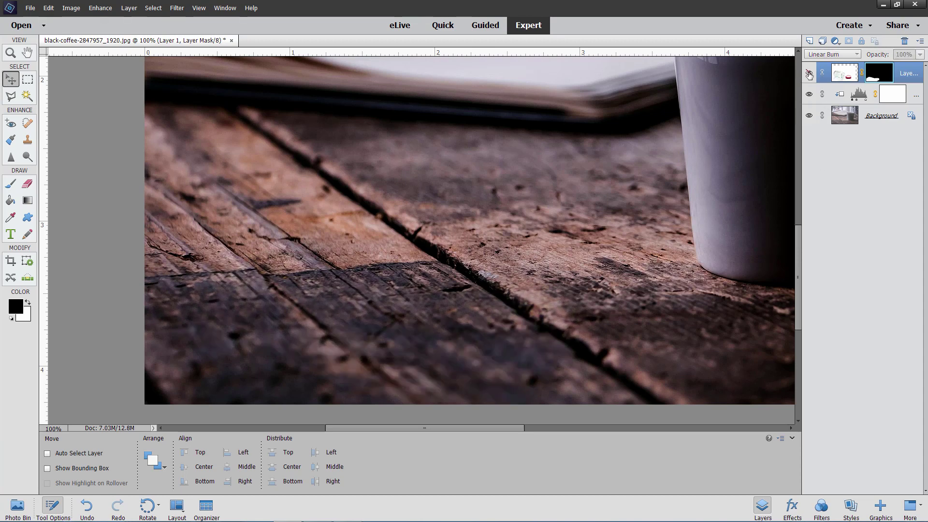
click(808, 74)
click(809, 74)
click(809, 75)
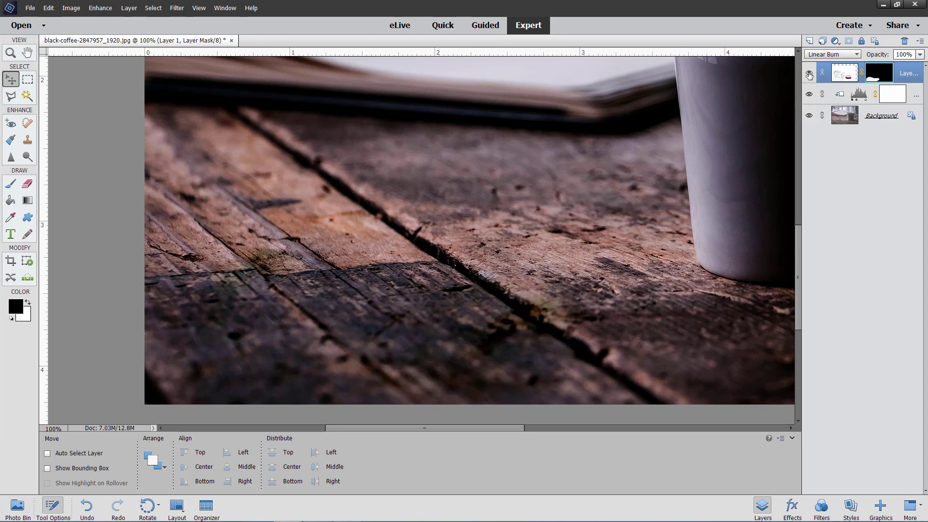
click(809, 74)
click(809, 74)
Step: Duplicate the Layer 1 shadow layer to deepen the shadow and compare the result with the copy hidden and shown
drag(834, 70, 809, 42)
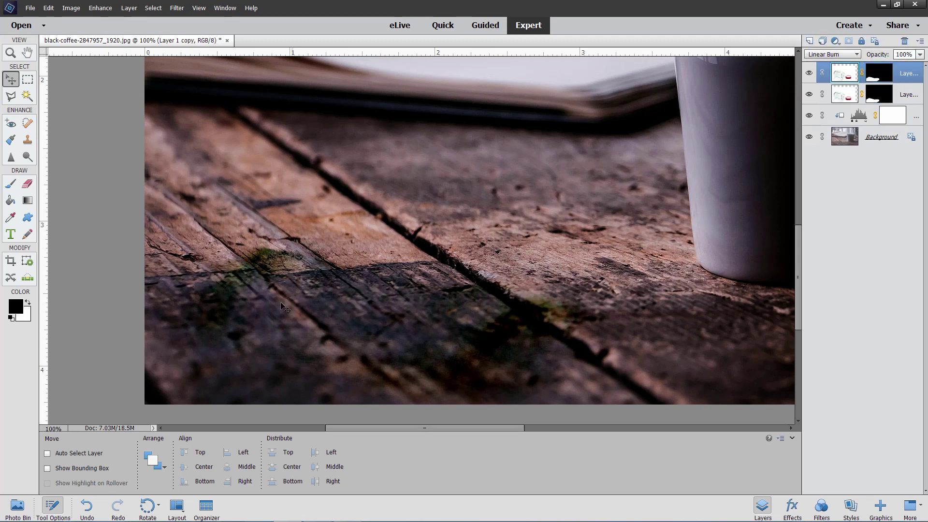
click(809, 72)
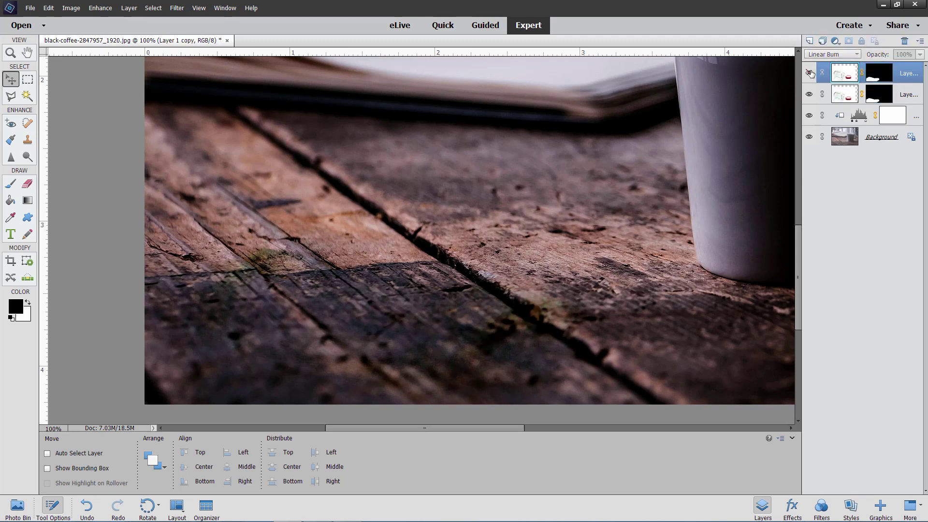
click(809, 73)
click(809, 73)
click(809, 73)
click(809, 73)
click(809, 73)
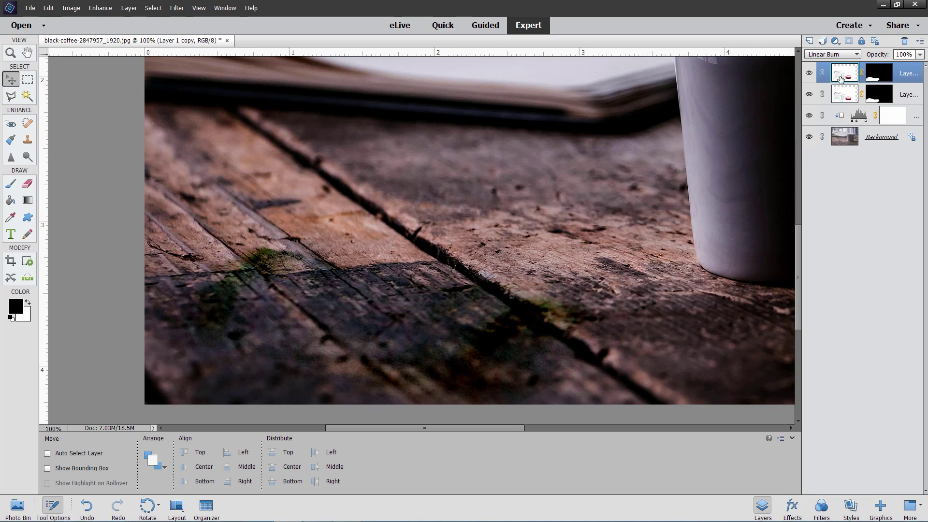
Step: Duplicate Layer 1 copy once more and delete the layer mask from the new duplicate
drag(841, 78, 810, 46)
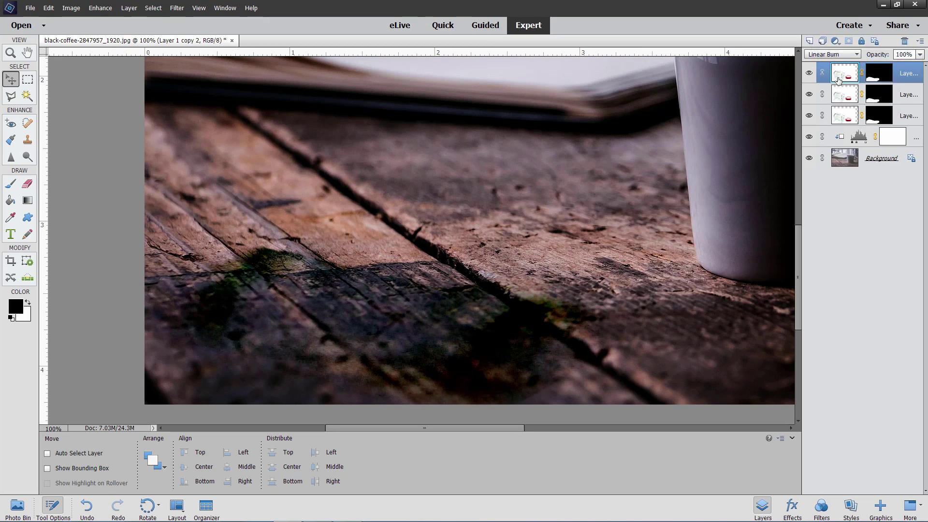
click(883, 77)
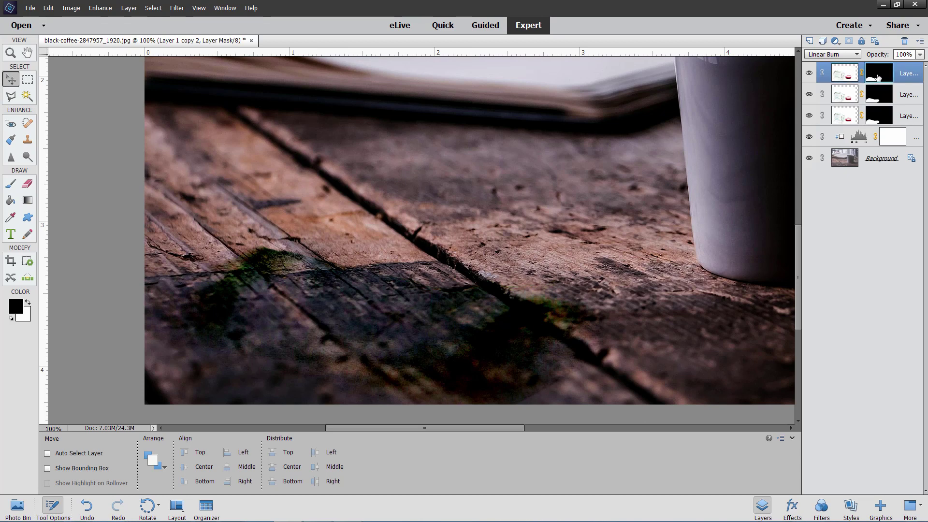
right_click(877, 77)
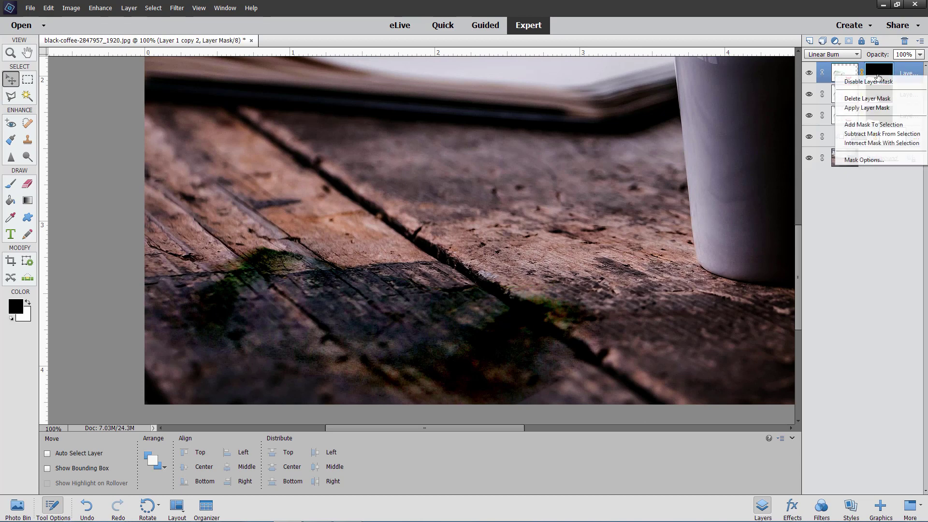
click(867, 98)
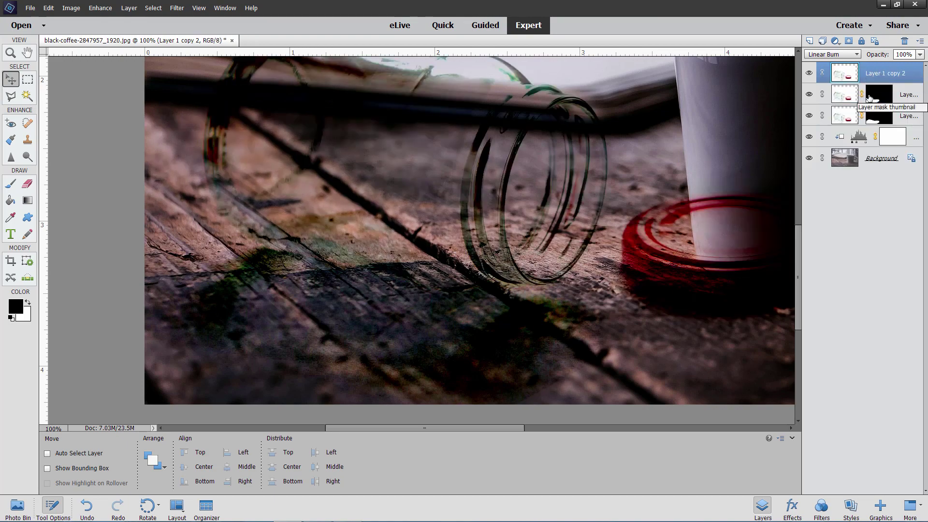
Step: Return Layer 1 copy 2 to Normal blending and mask it to a new Polygonal Lasso selection around the glass jar
click(845, 54)
click(831, 63)
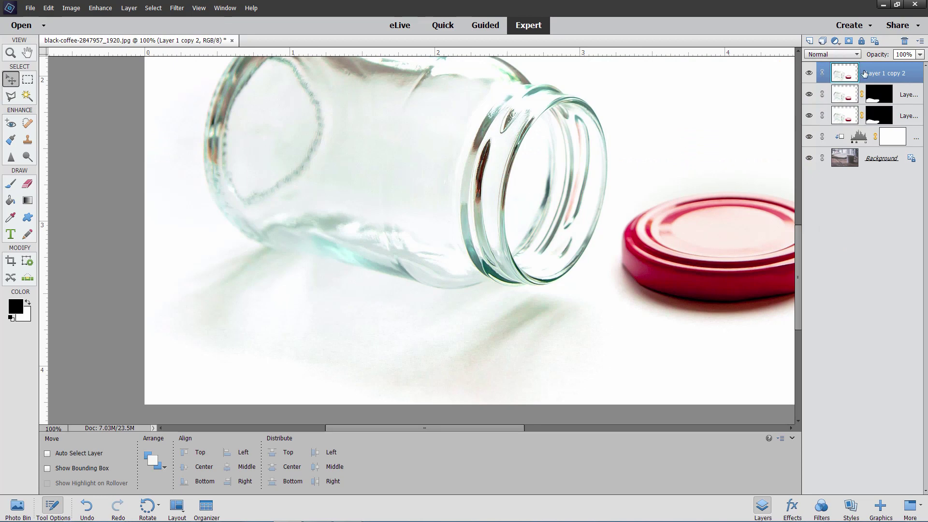
drag(799, 290, 798, 265)
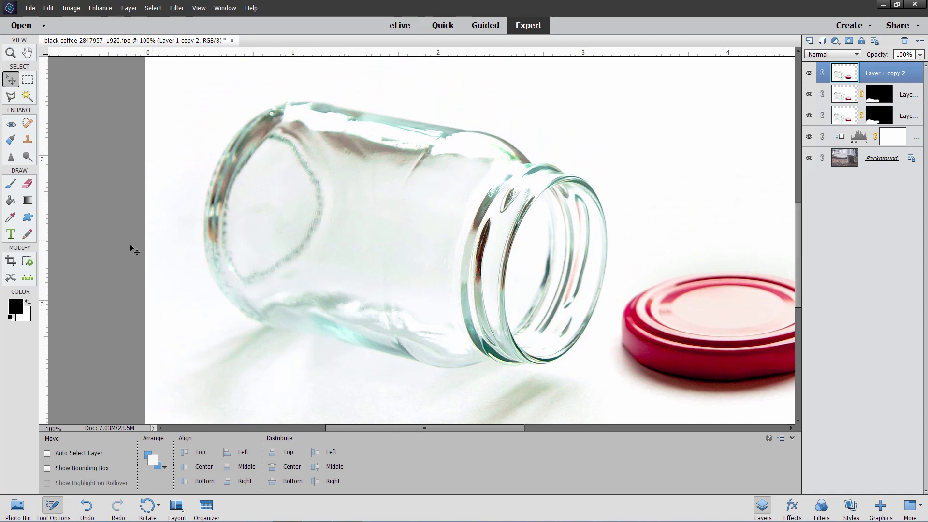
click(10, 96)
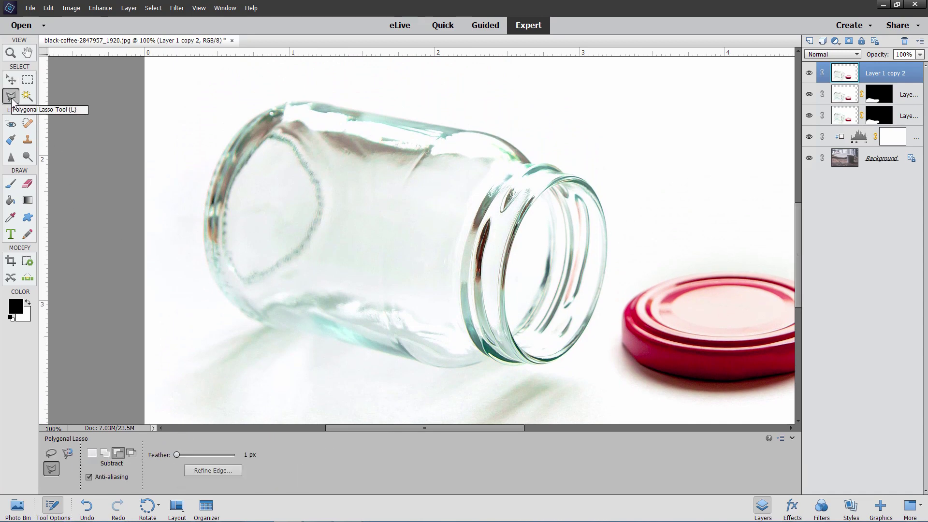
click(92, 454)
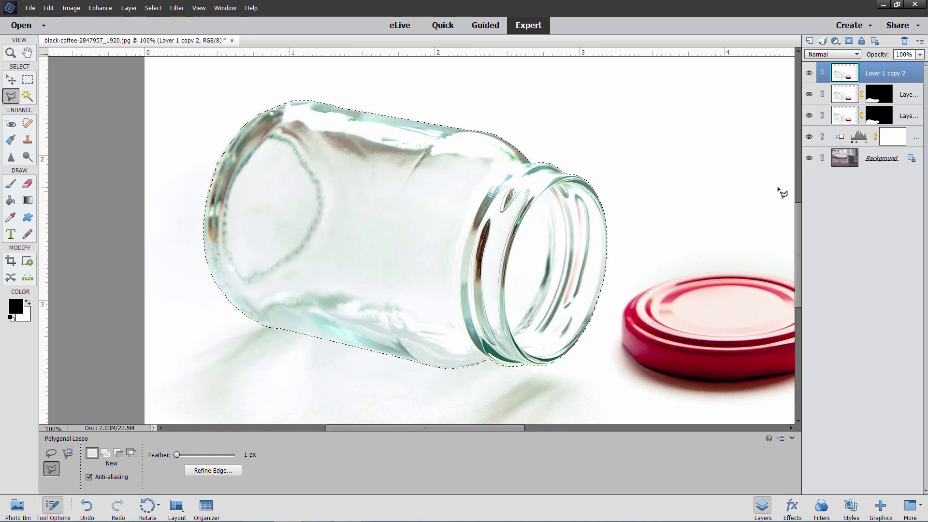
click(849, 41)
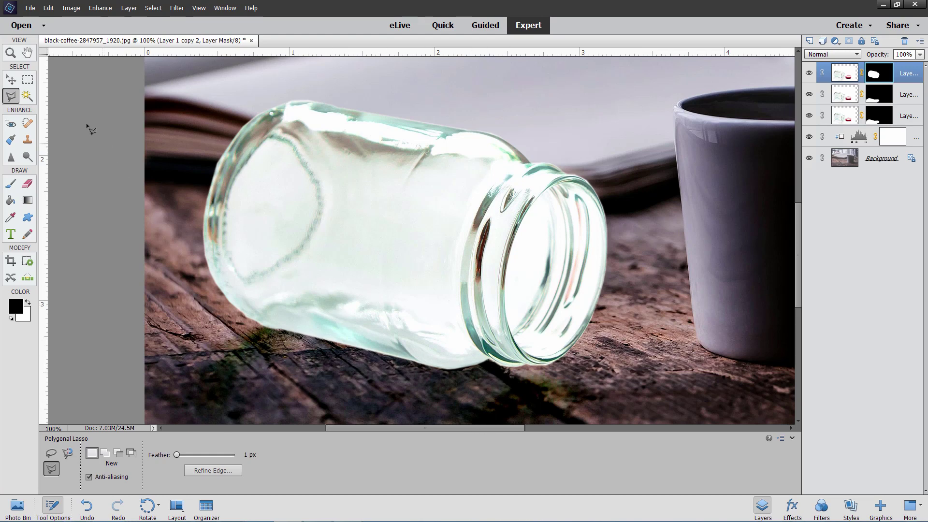
Step: Set the blend mode of the masked jar layer, Layer 1 copy 2, to Linear Burn
click(11, 80)
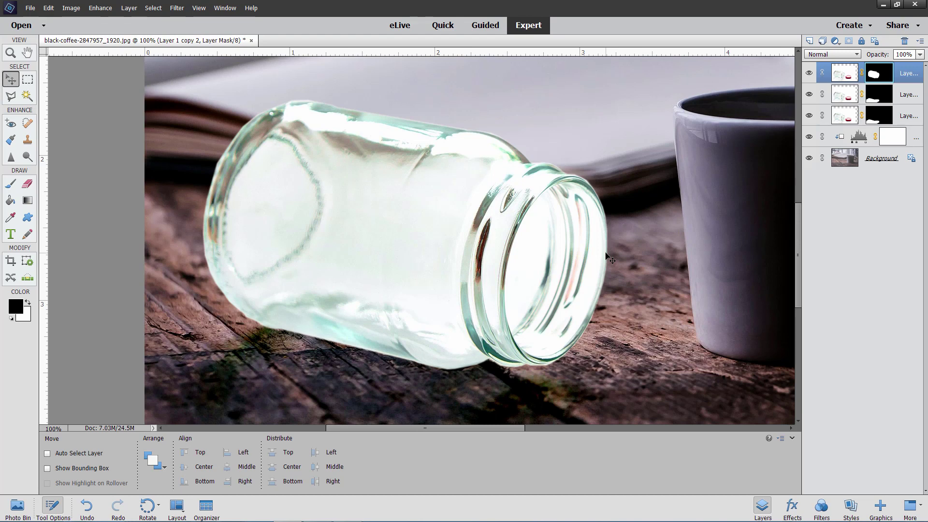
click(824, 54)
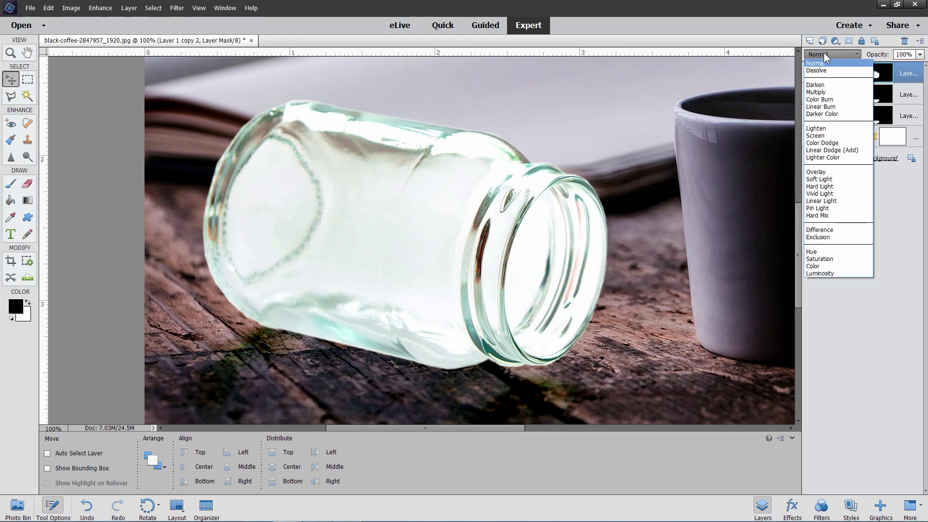
click(822, 105)
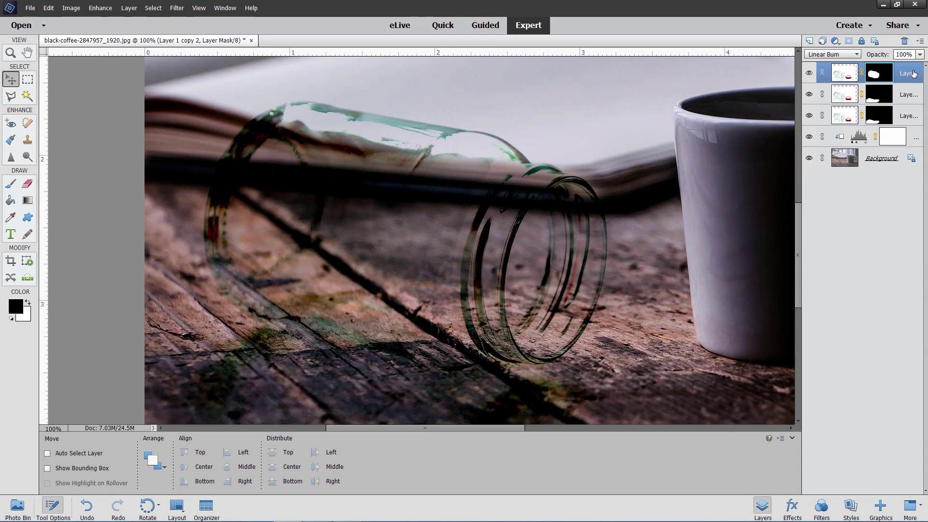
Step: Duplicate the masked jar layer and set the duplicate's blend mode to Pin Light
click(843, 75)
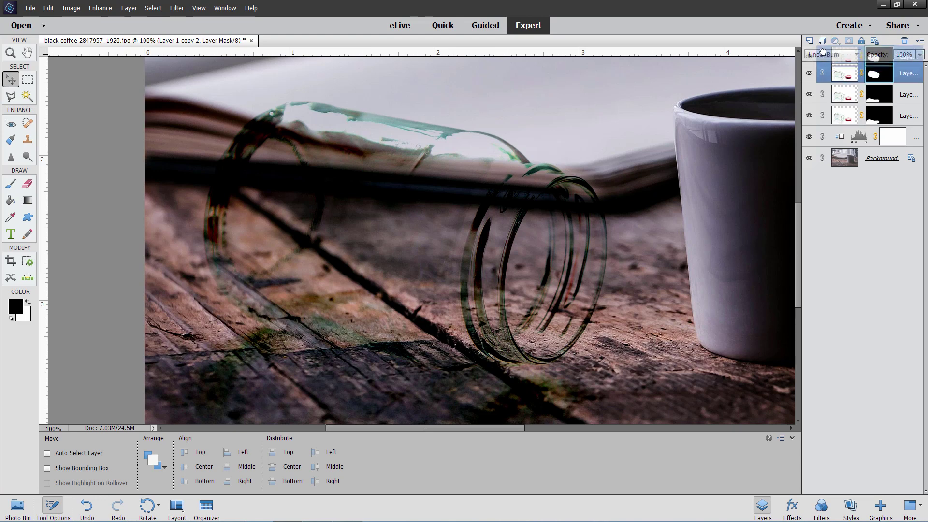
key(ctrl+j)
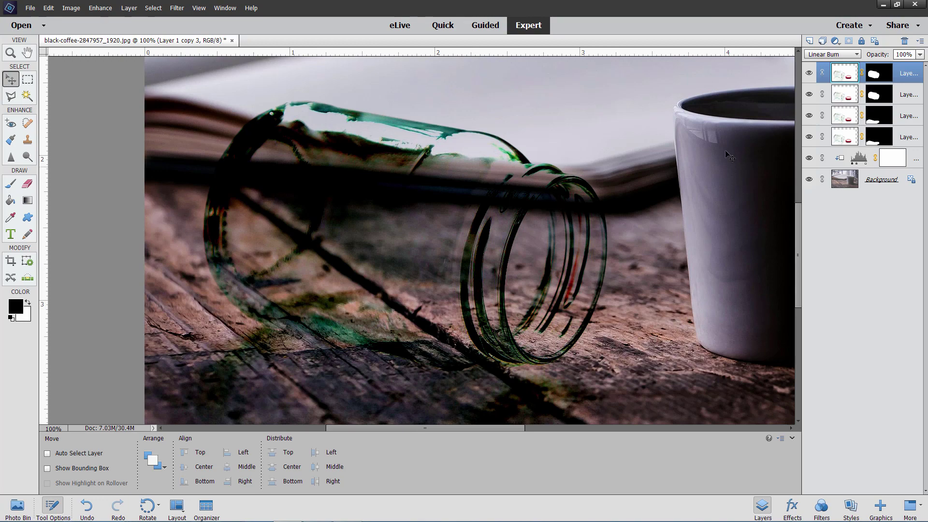
click(825, 57)
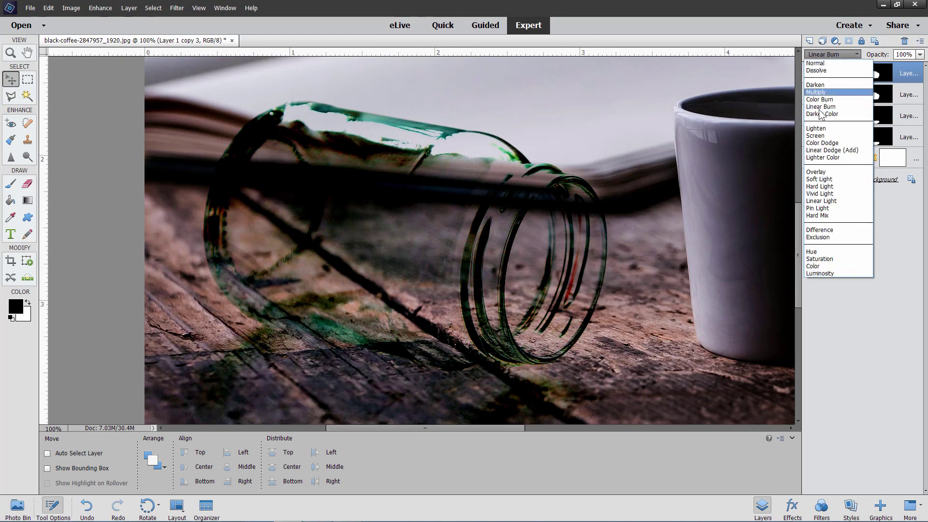
click(822, 209)
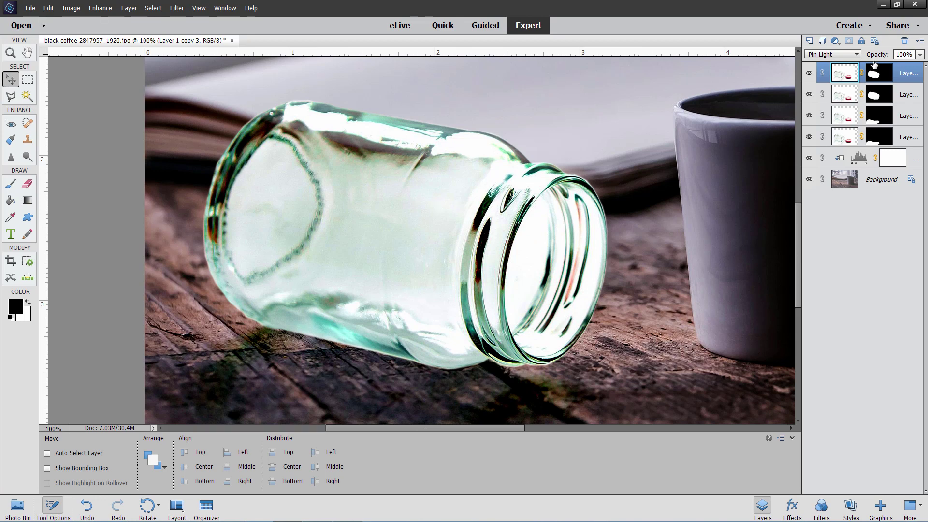
Step: Lower the opacity of the Pin Light jar layer to 19%
click(920, 54)
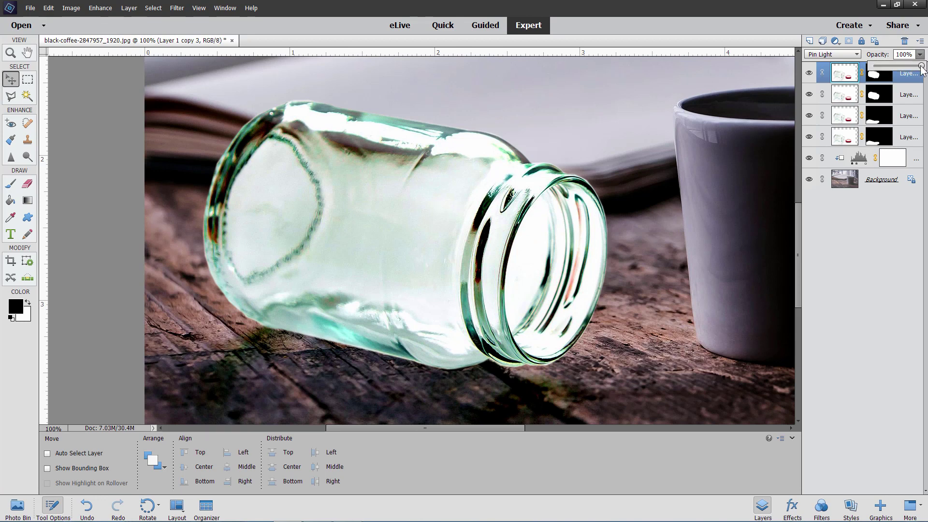
drag(921, 69, 883, 65)
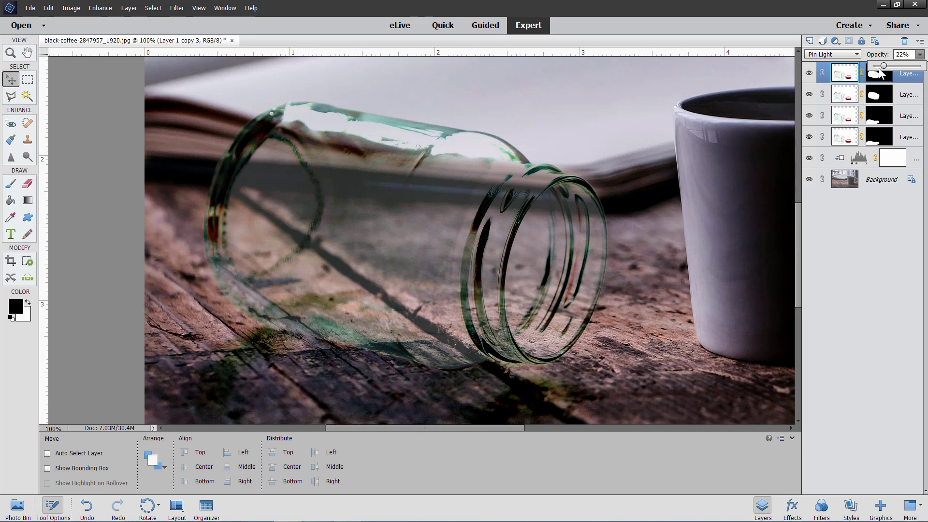
drag(882, 66, 880, 65)
click(10, 53)
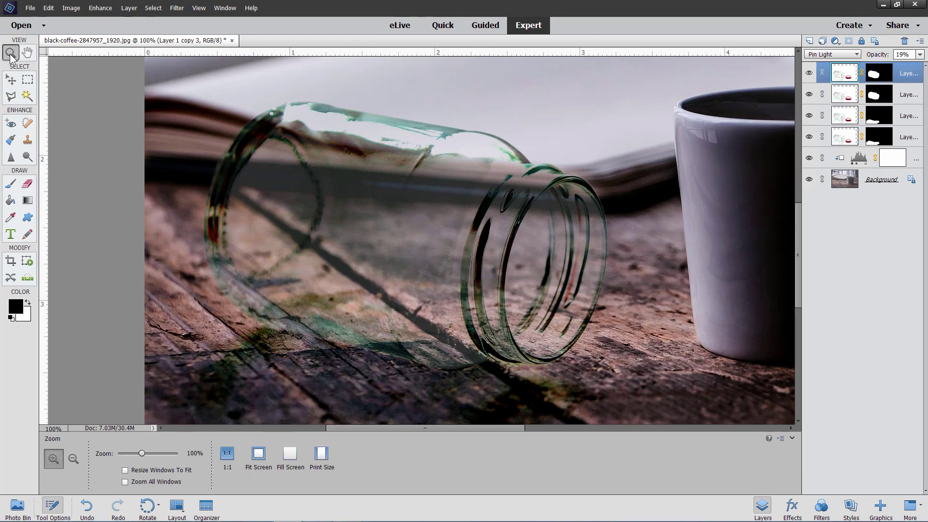
click(258, 452)
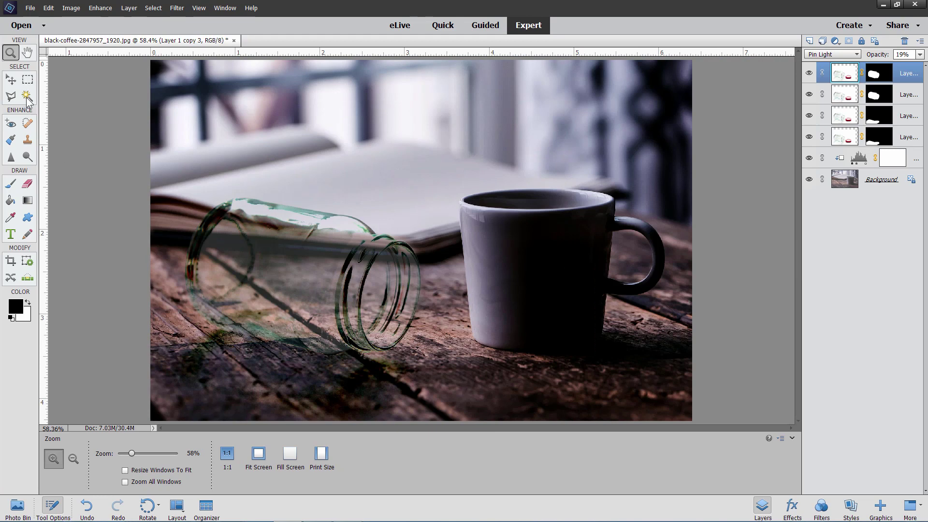
click(10, 80)
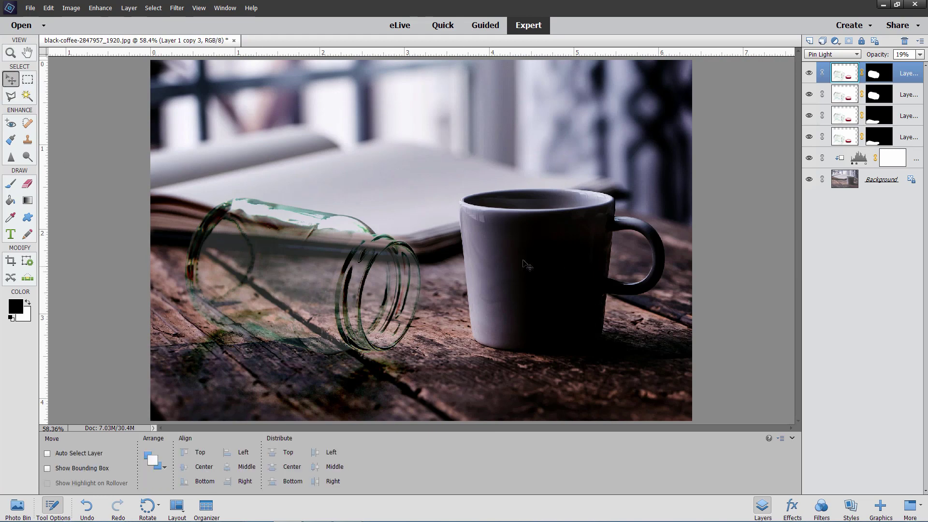
Step: Compare the composite with and without the Linear Burn jar layer, Layer 1 copy 2, leaving that layer selected
click(842, 98)
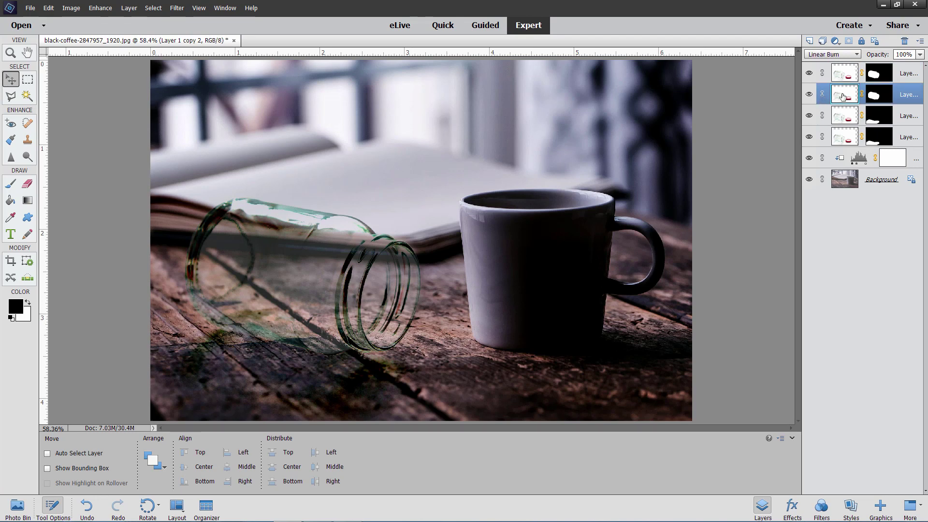
click(810, 94)
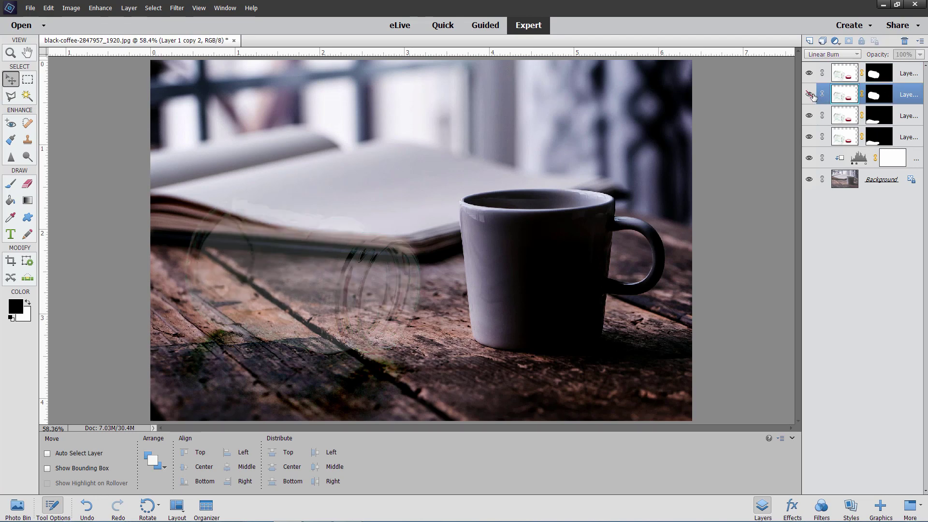
click(809, 94)
click(809, 95)
click(809, 95)
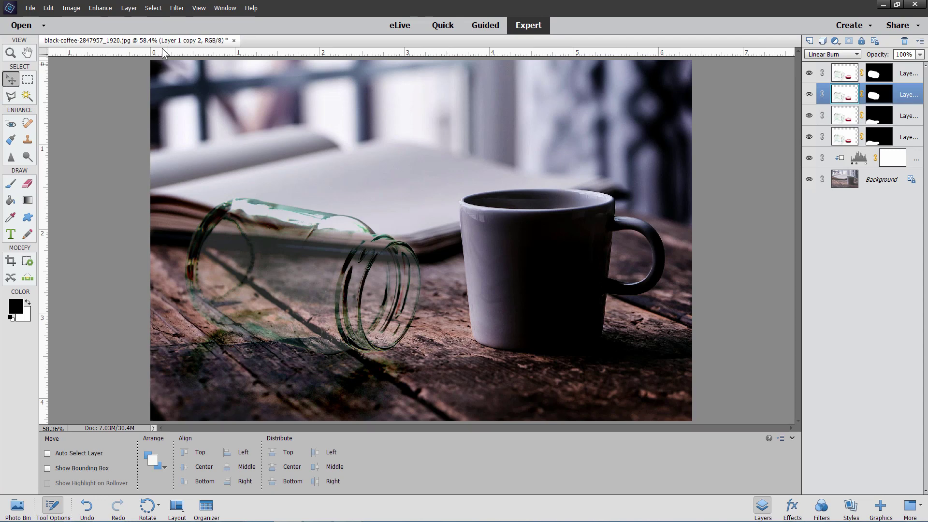
Step: Add a Levels adjustment layer clipped to the Linear Burn jar layer and set its midtone value to 0.50
click(131, 12)
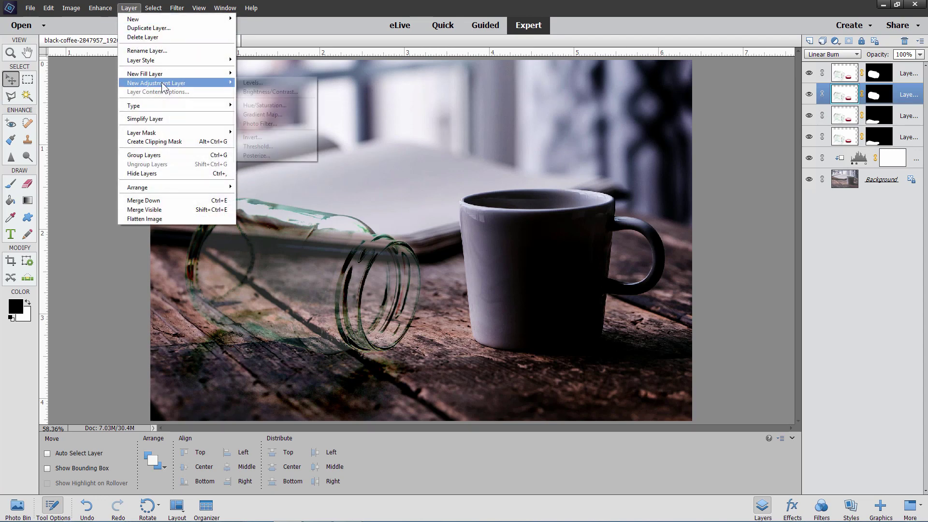
mouse_move(167, 83)
click(256, 83)
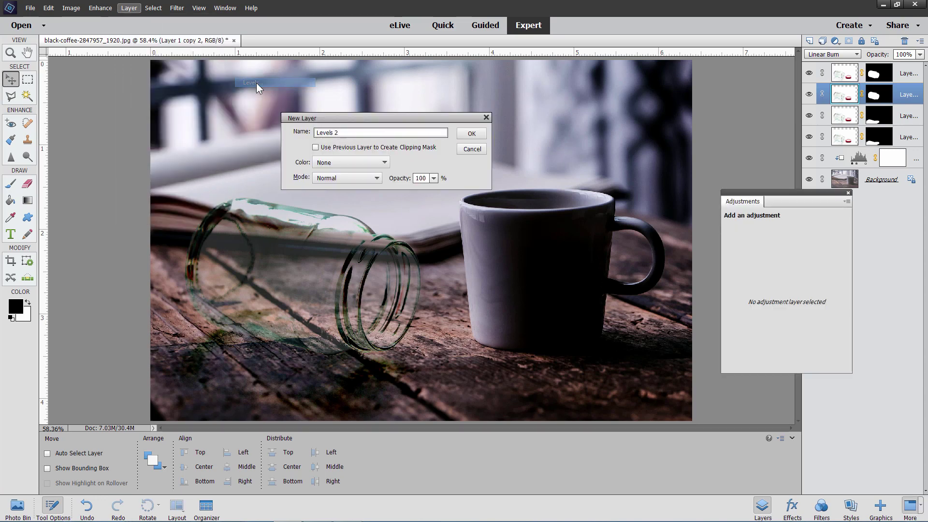
click(315, 147)
click(466, 135)
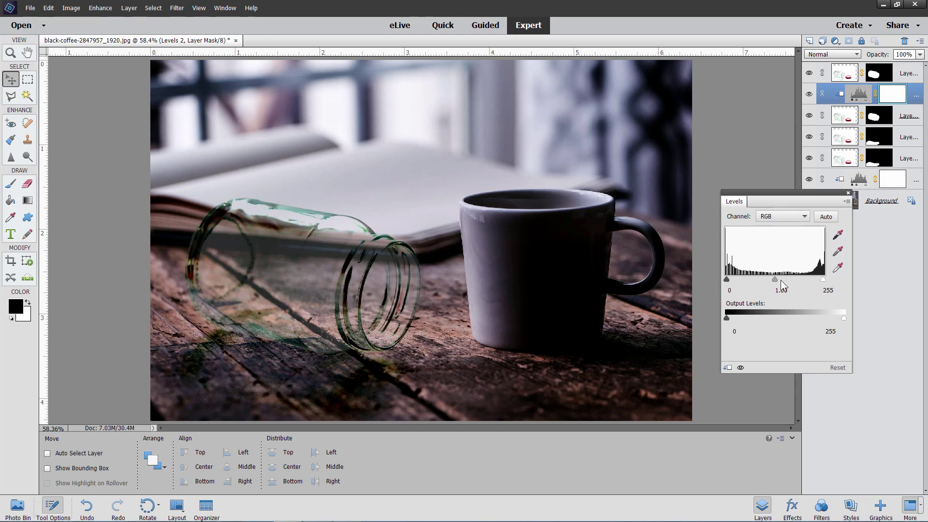
drag(775, 279, 787, 277)
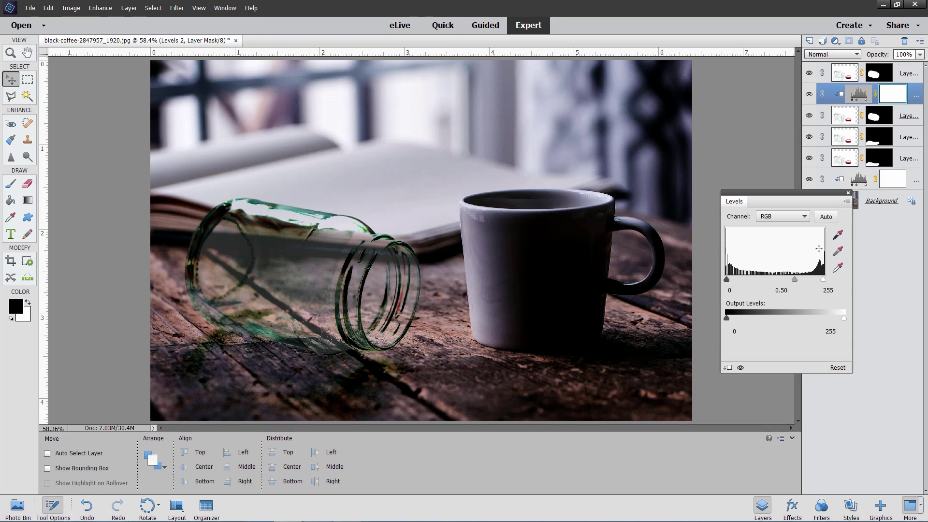
Step: Compare the Levels 2 adjustment clipped and unclipped, and switched on and off, keeping it clipped and visible
click(728, 368)
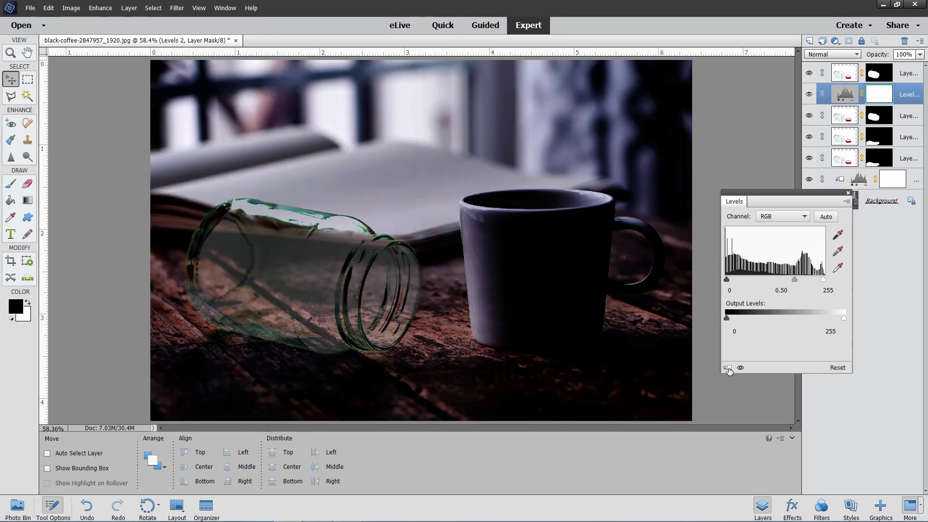
click(727, 368)
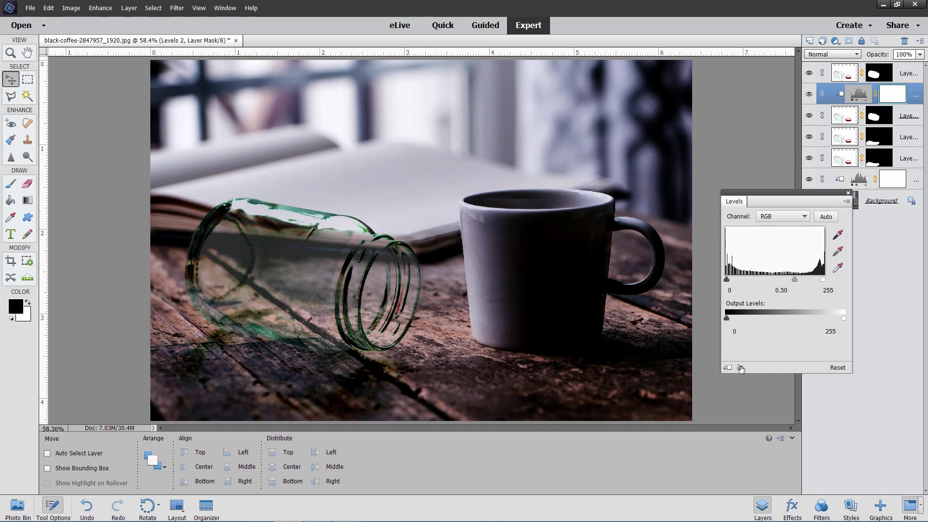
click(740, 368)
click(740, 368)
click(740, 368)
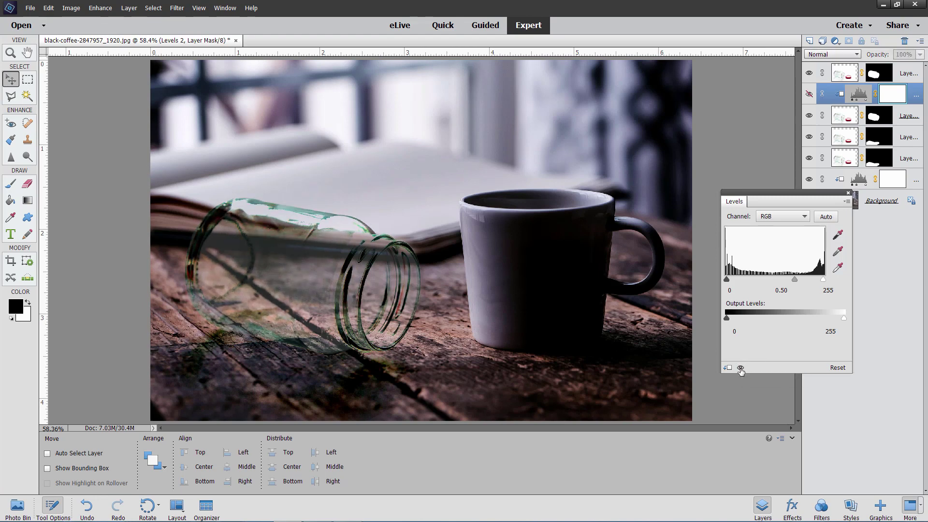
click(740, 368)
click(740, 369)
click(740, 368)
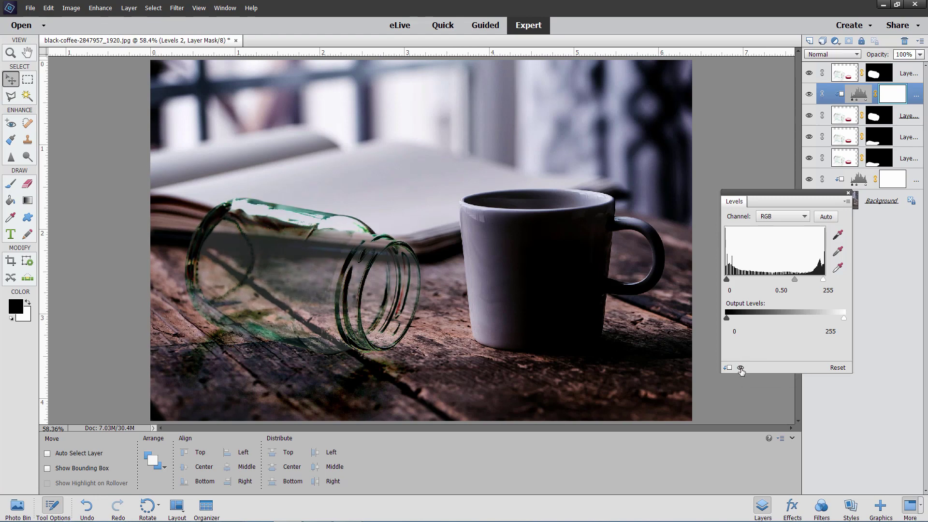
click(740, 369)
click(740, 368)
click(740, 368)
click(740, 368)
click(847, 194)
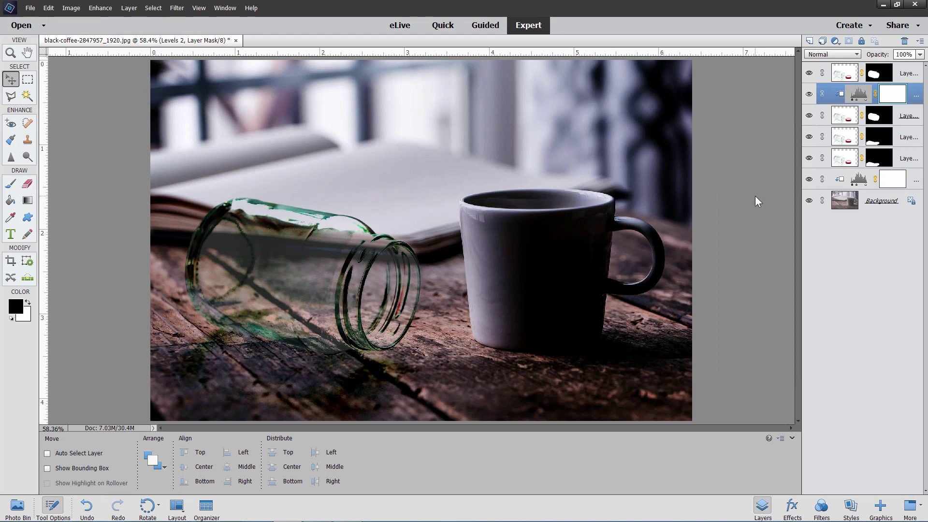
Step: Add a Levels adjustment layer, Levels 3, clipped to the Pin Light jar layer, Layer 1 copy 3
click(840, 76)
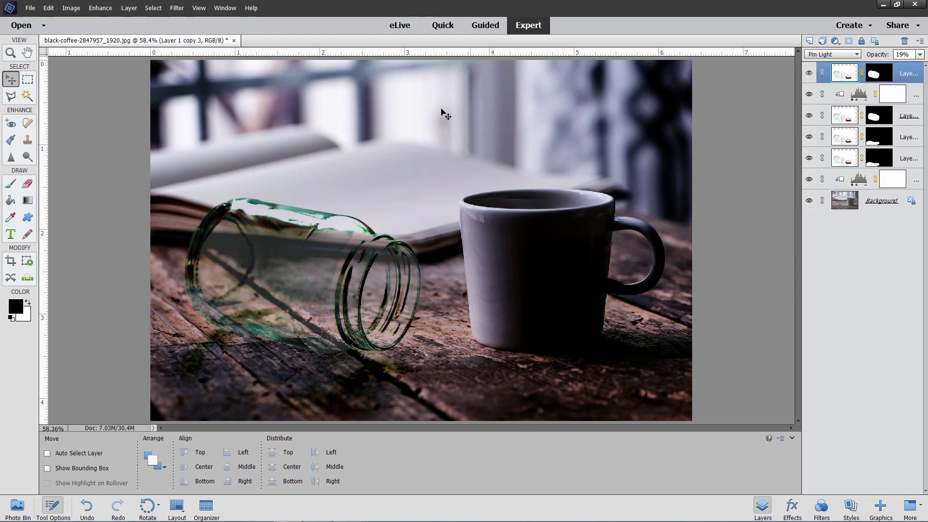
click(129, 9)
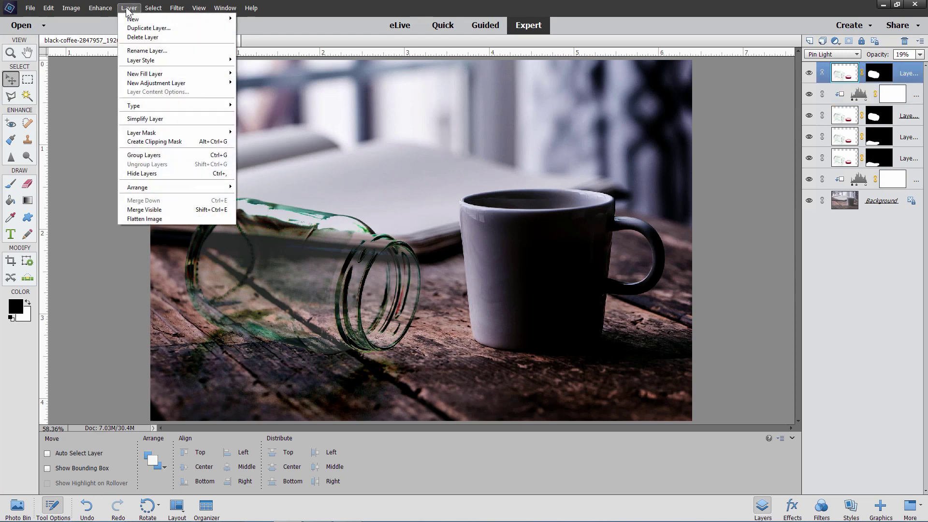
mouse_move(164, 83)
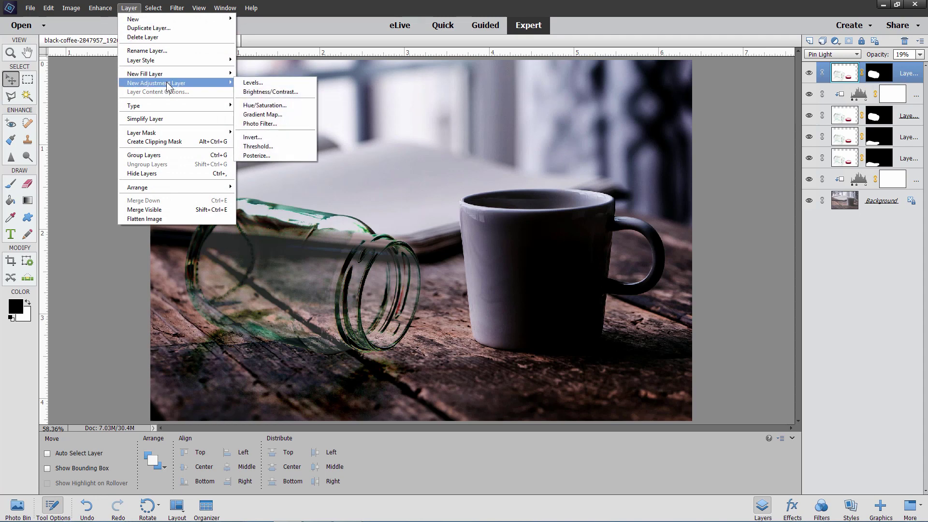
click(248, 82)
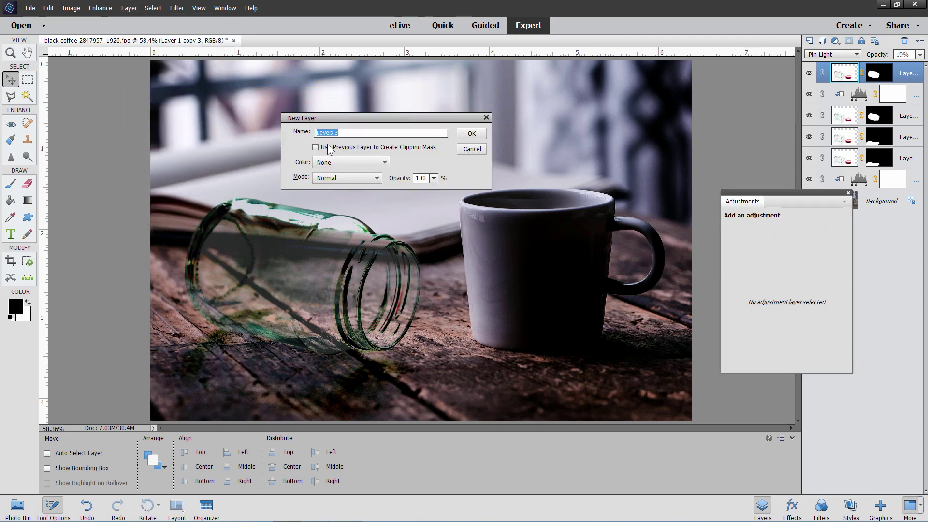
click(316, 148)
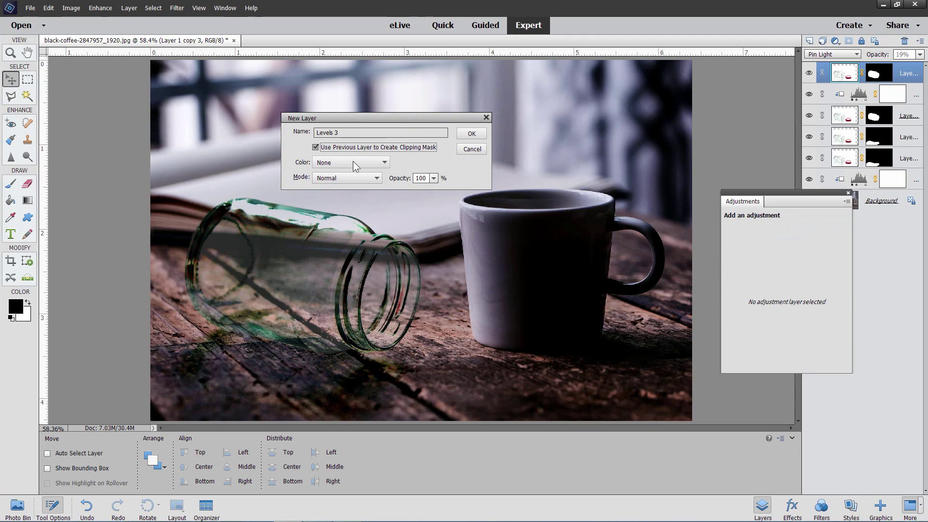
click(471, 133)
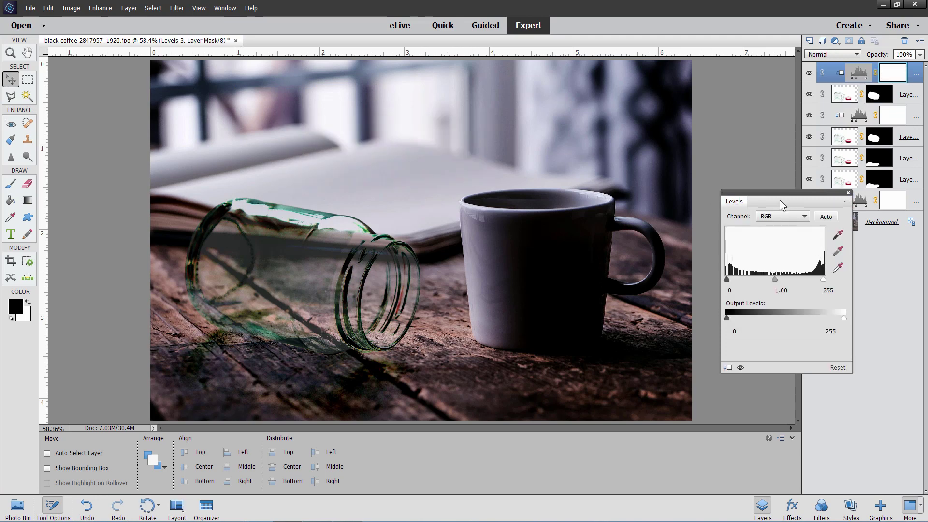
Step: Set the Levels 3 shadow input to 31 and darken its midtones to strengthen the glass jar's edges
drag(776, 194, 759, 217)
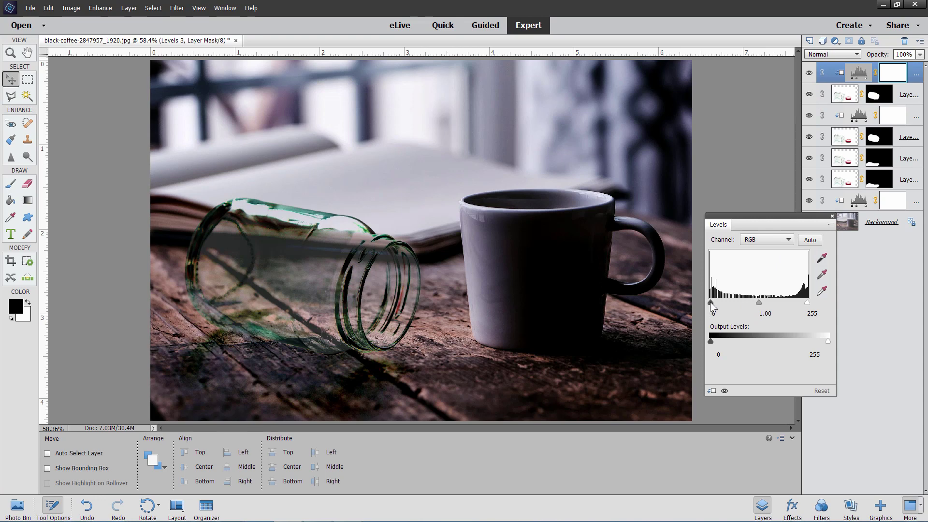
drag(710, 302, 720, 300)
drag(723, 304, 725, 305)
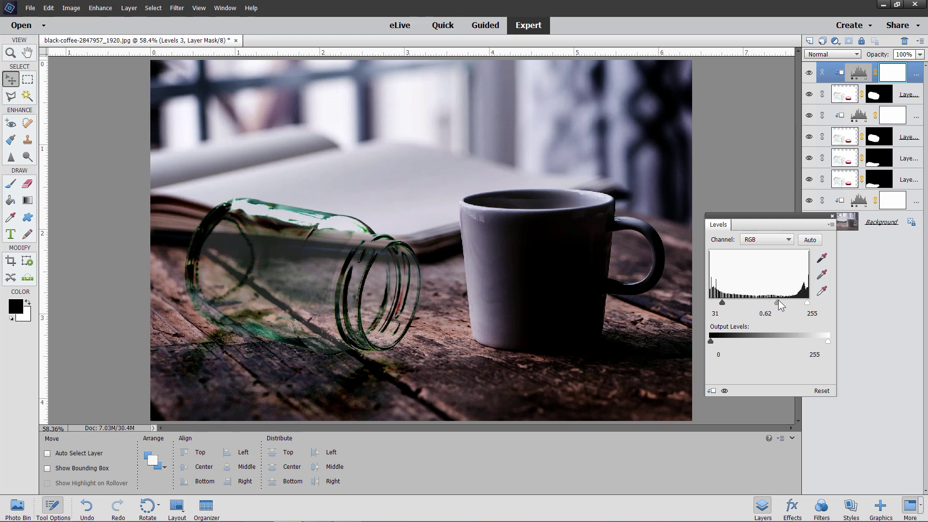
mouse_move(770, 298)
mouse_down()
mouse_move(799, 303)
mouse_move(759, 300)
mouse_move(767, 298)
mouse_up()
drag(772, 301, 774, 301)
click(831, 217)
Step: Compare the jar with the Levels 3 adjustment layer hidden and shown
click(810, 73)
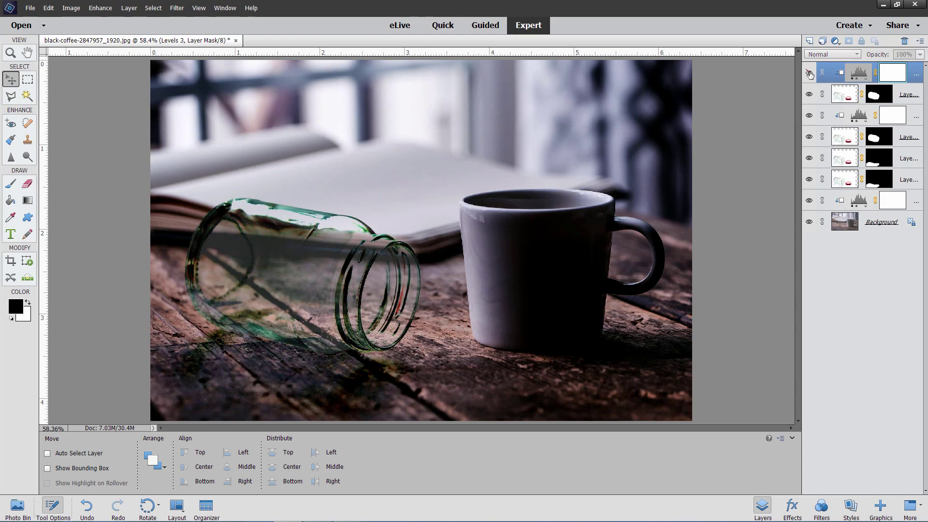
click(809, 73)
click(809, 74)
click(809, 74)
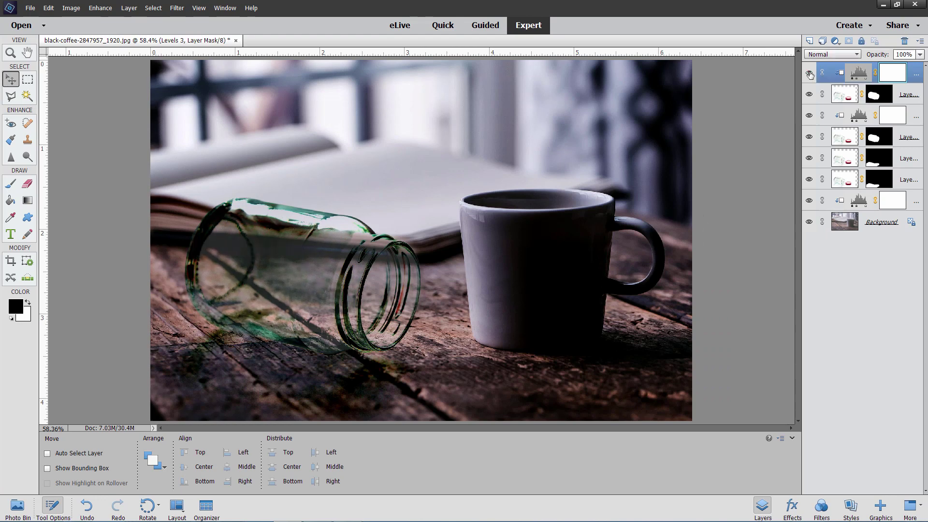
click(809, 74)
click(810, 74)
click(809, 73)
click(809, 73)
Step: Compare the jar with the Levels adjustment clipped to the Linear Burn layer hidden and shown
click(808, 116)
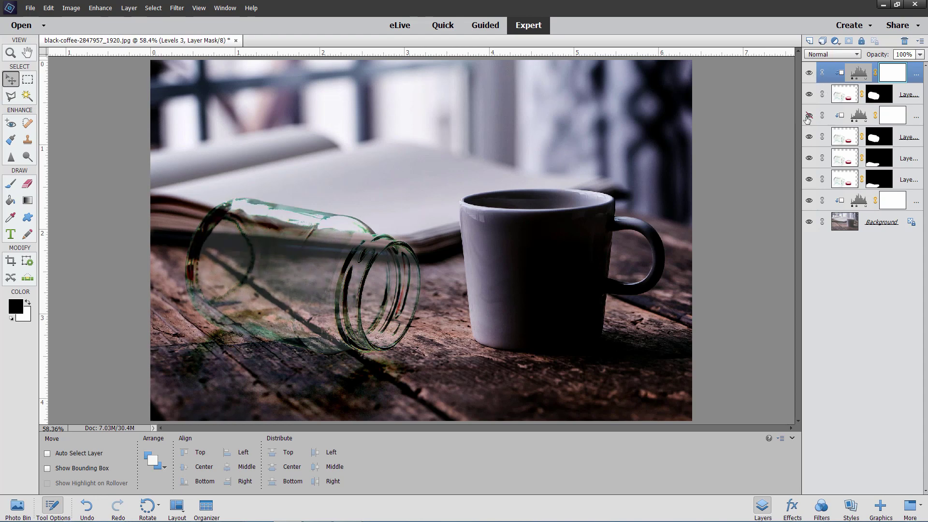
click(807, 117)
click(807, 117)
click(808, 117)
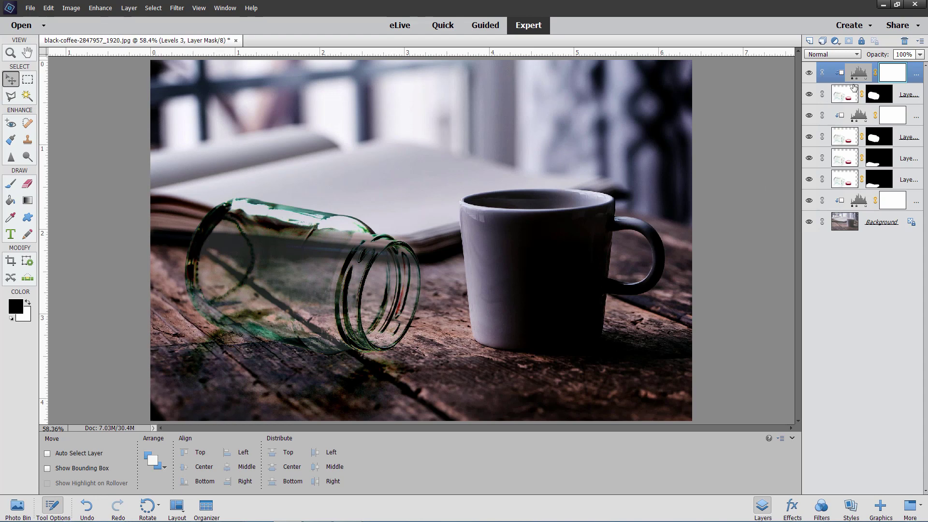
Step: Lighten the jar's dark glass edges on Layer 1 copy 2 using a 35 px Dodge brush, Shadows range, 50% exposure
click(843, 140)
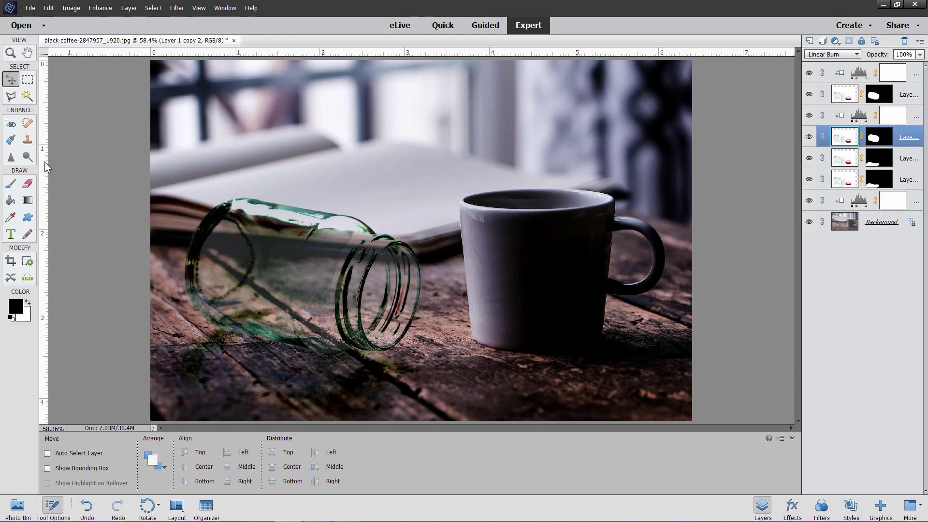
click(29, 154)
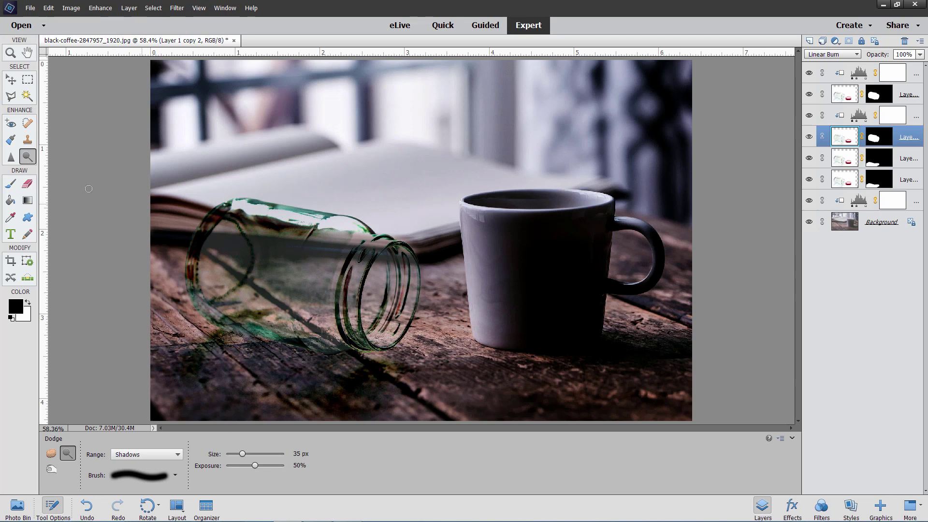
click(11, 80)
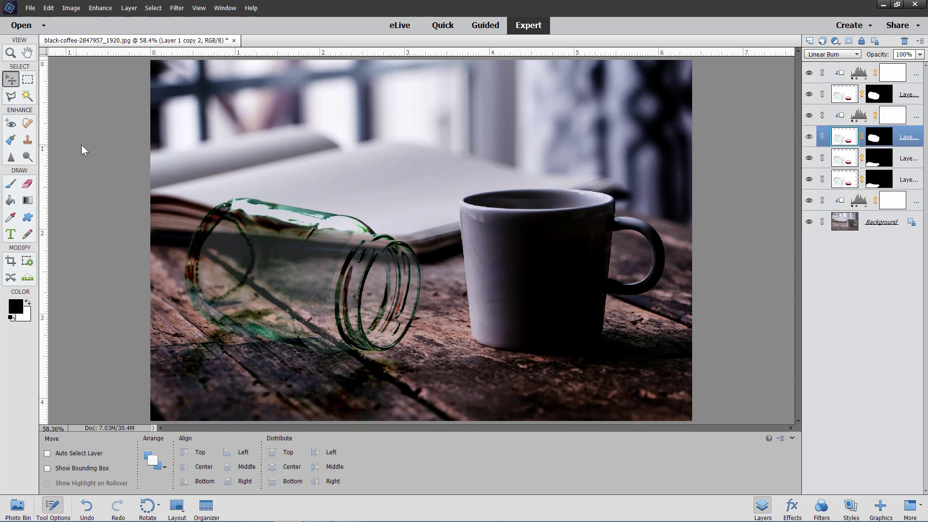